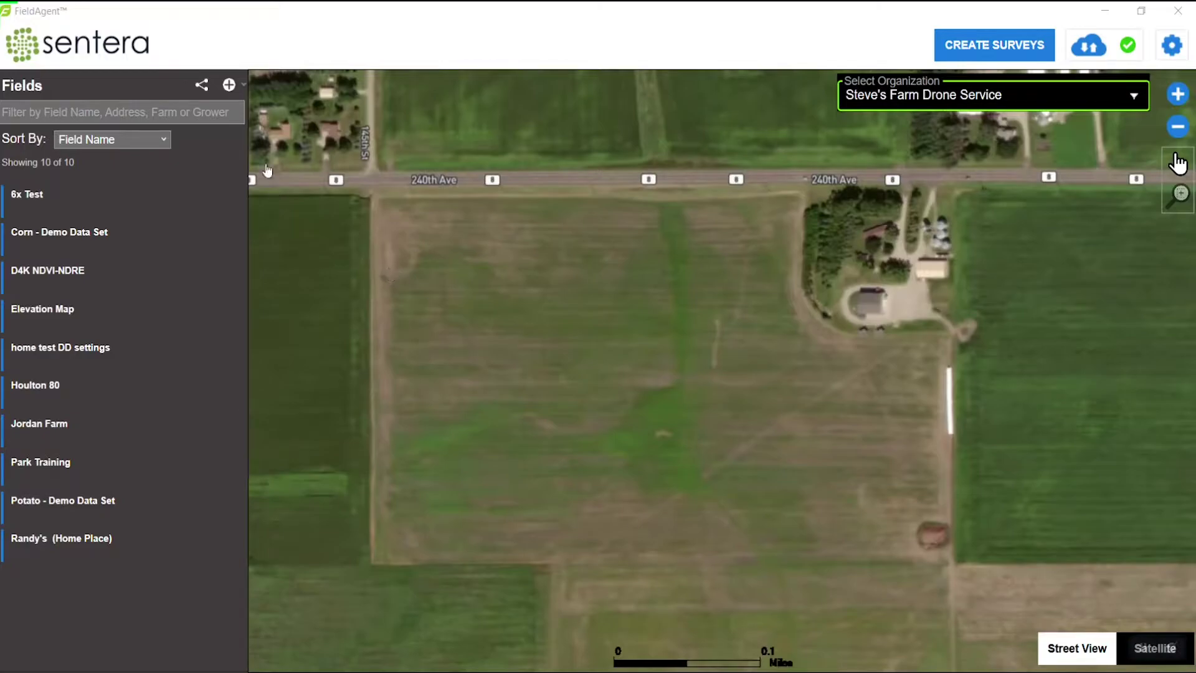
# Try the add-field-at-location option and dismiss its hint
pyautogui.click(235, 92)
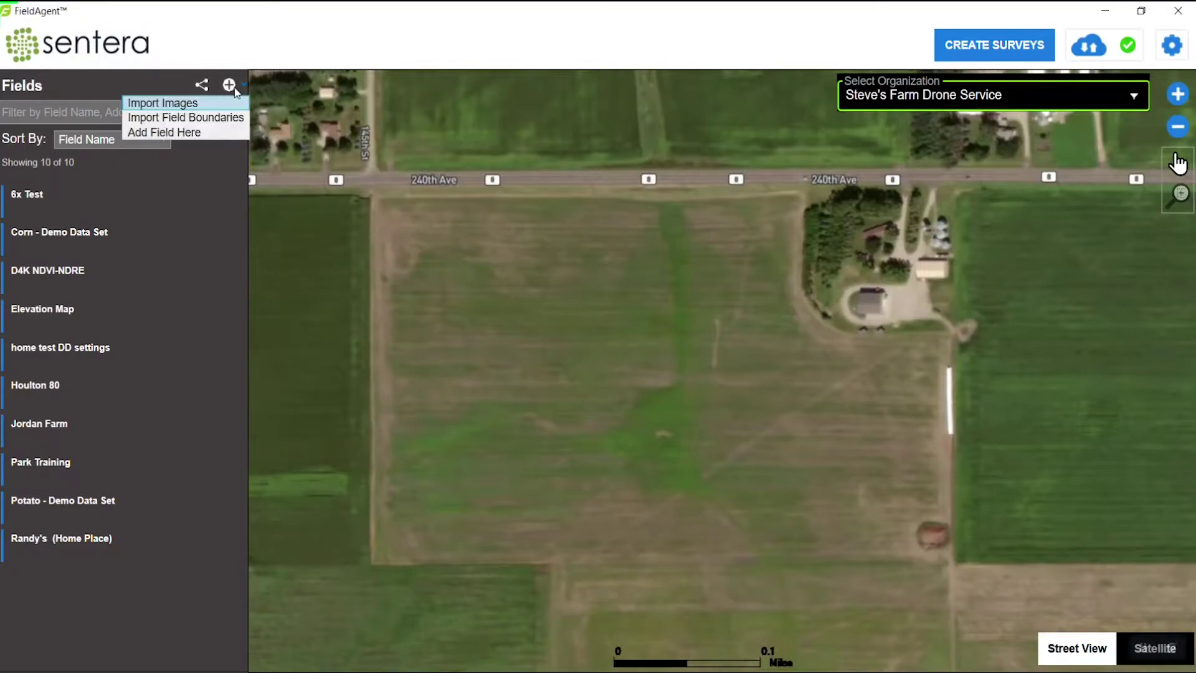
pyautogui.click(216, 133)
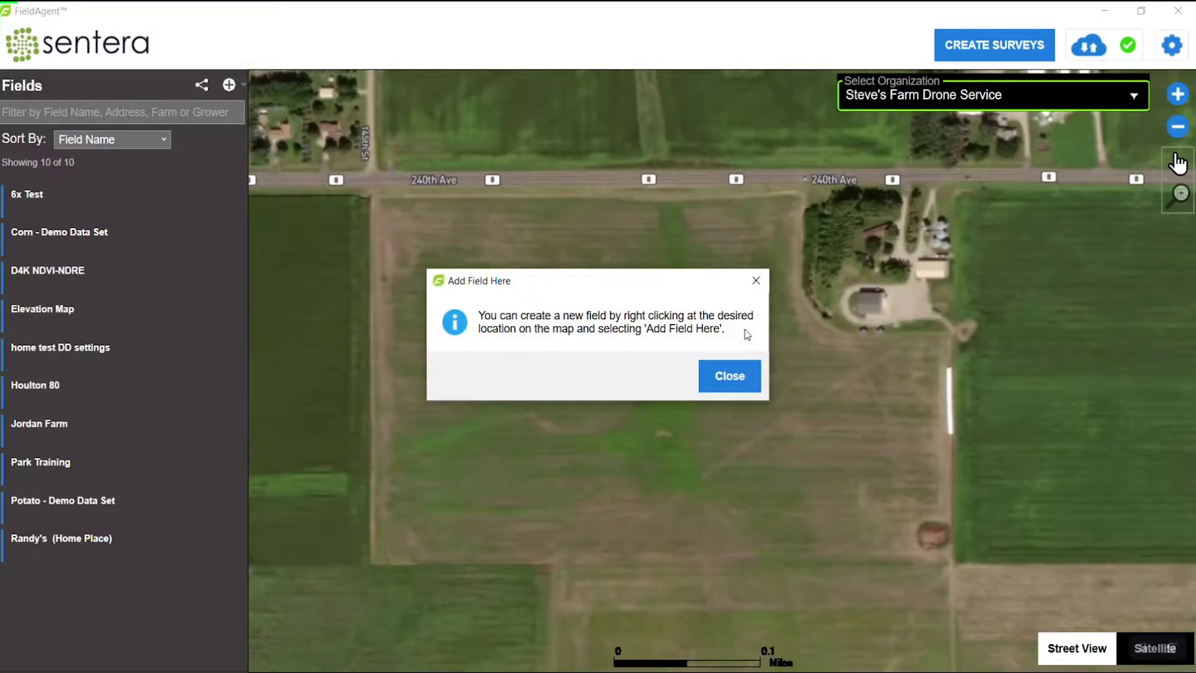
pyautogui.click(742, 383)
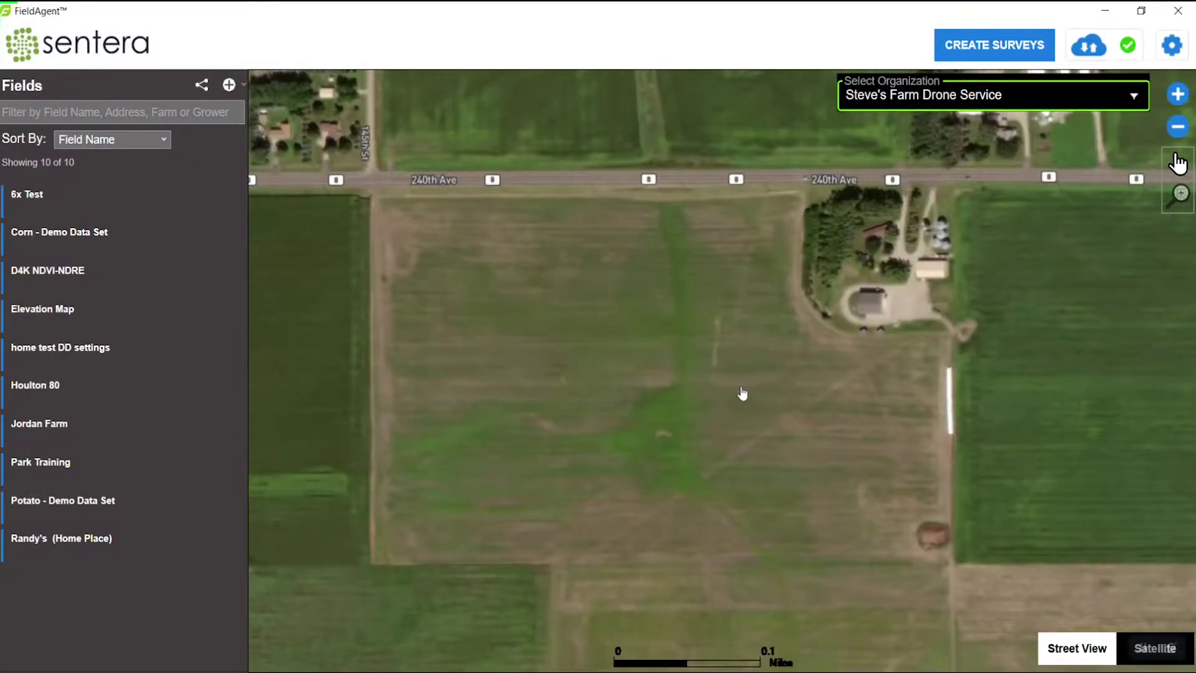
# Create a field named 'Rental 2' at the map spot by the road and save it
pyautogui.rightClick(795, 200)
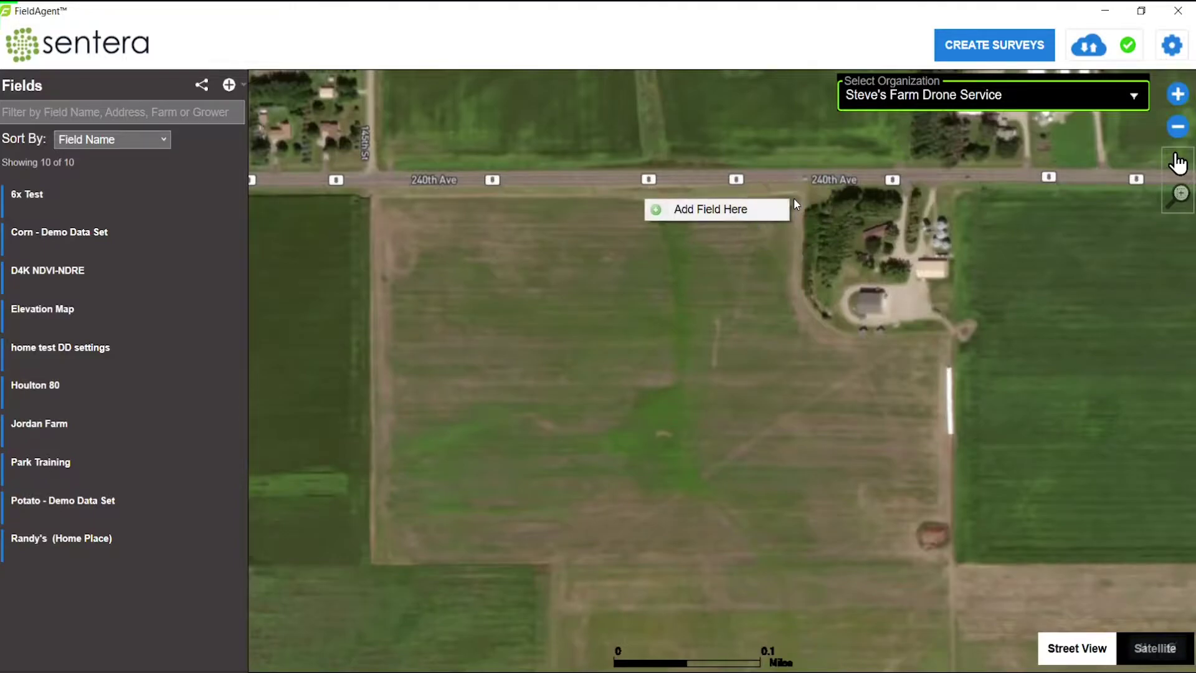
pyautogui.click(767, 218)
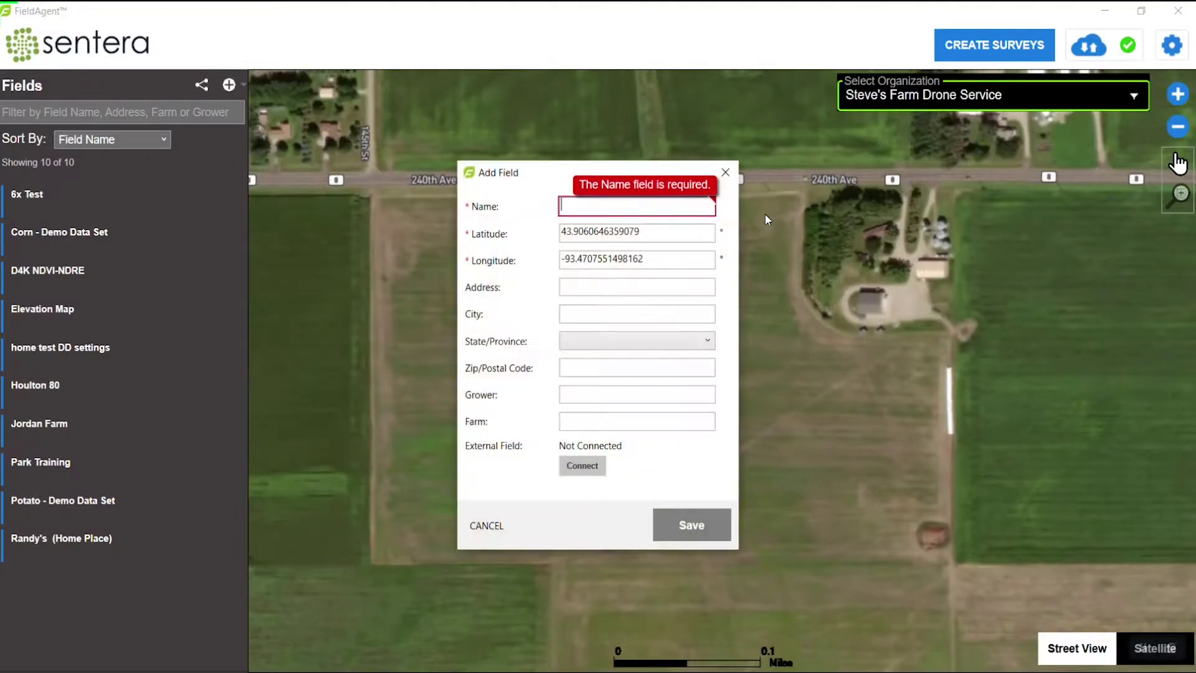
pyautogui.write('Rental 2')
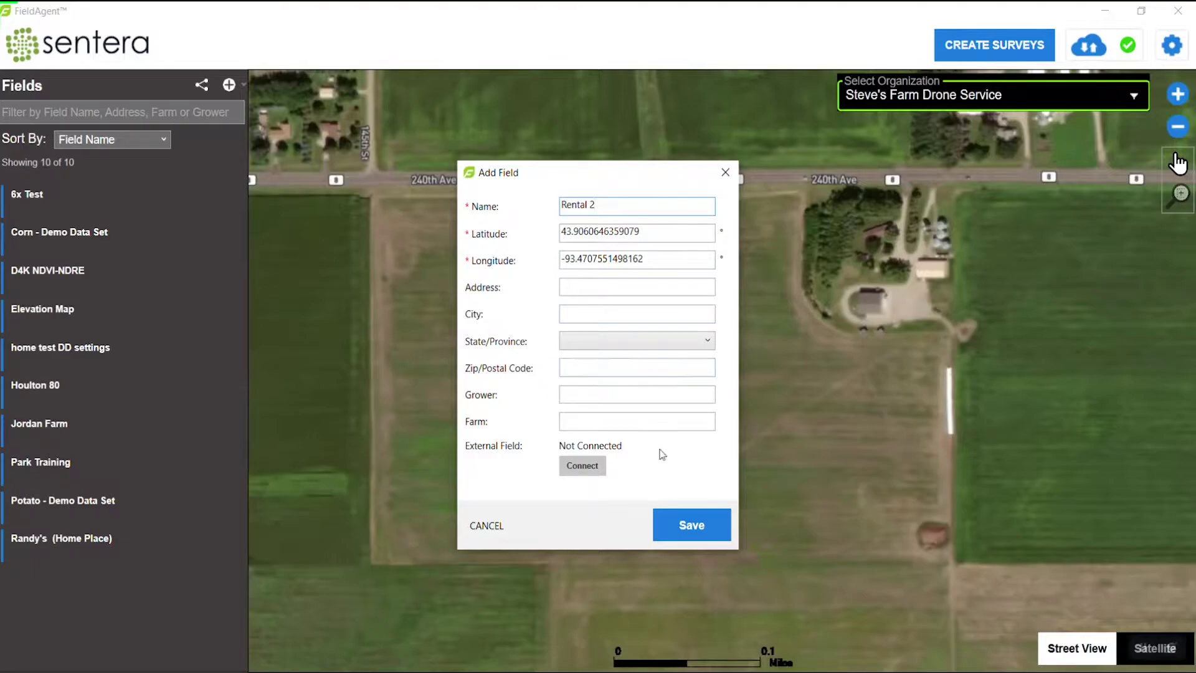
pyautogui.click(692, 527)
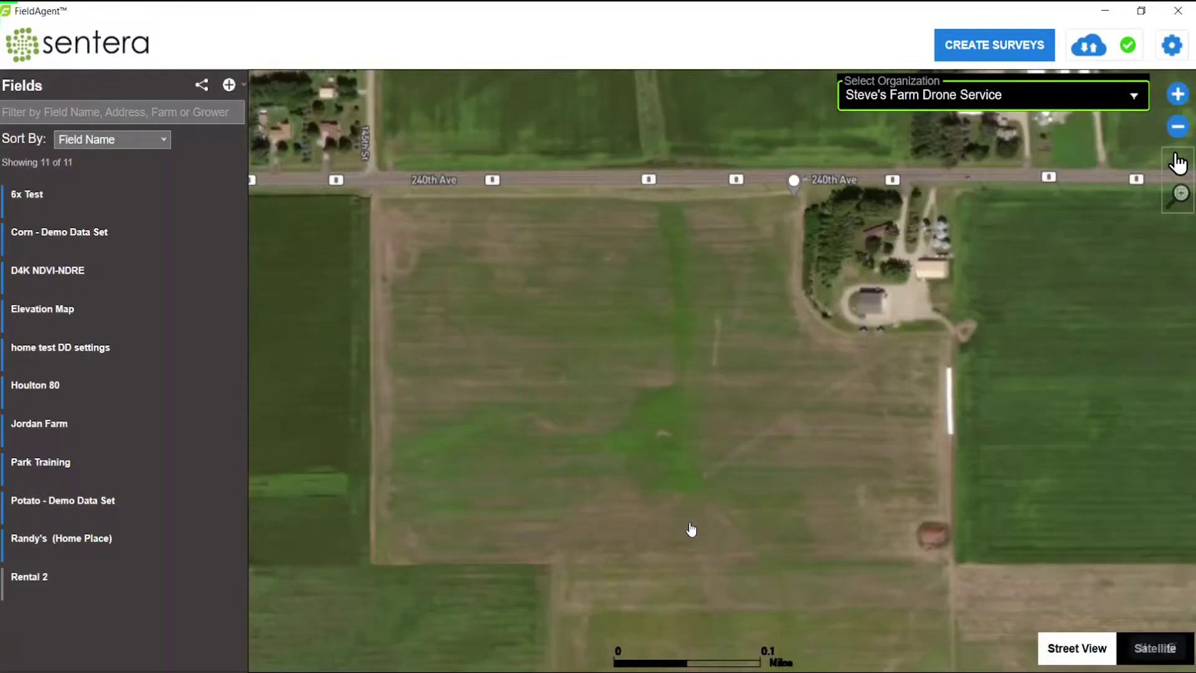
# Open Rental 2 and zoom out one level so its square boundary and the farm field show
pyautogui.click(794, 182)
pyautogui.click(794, 182)
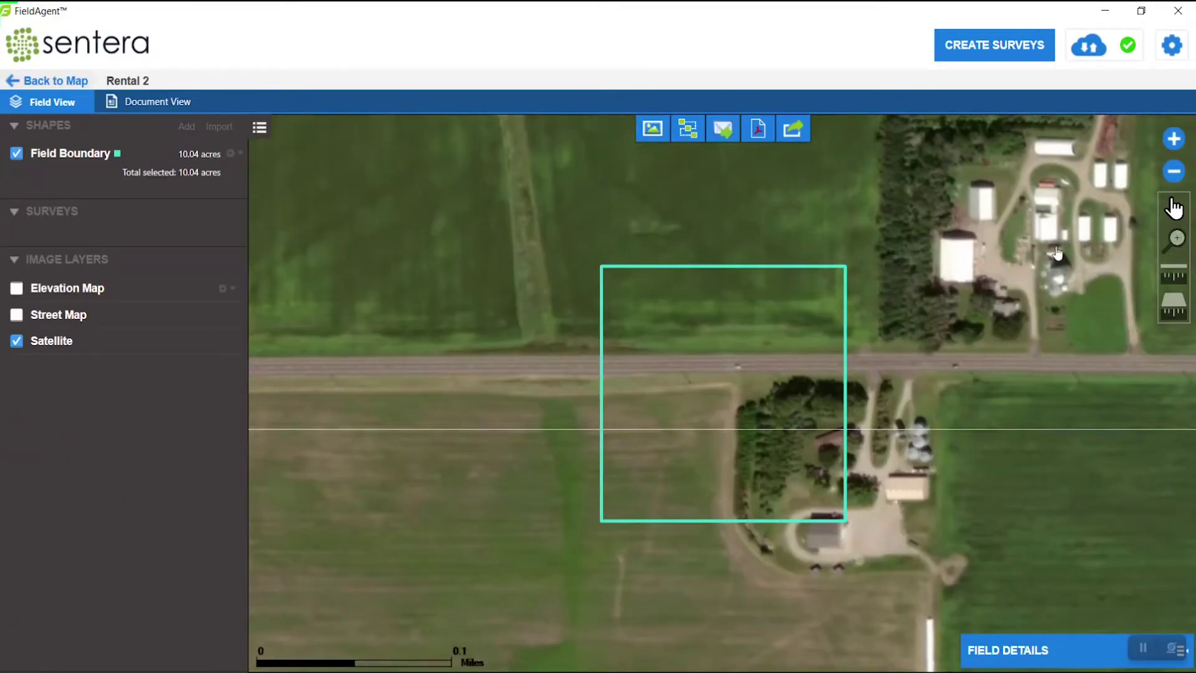
pyautogui.click(1175, 171)
pyautogui.moveTo(945, 421); pyautogui.dragTo(1002, 277)
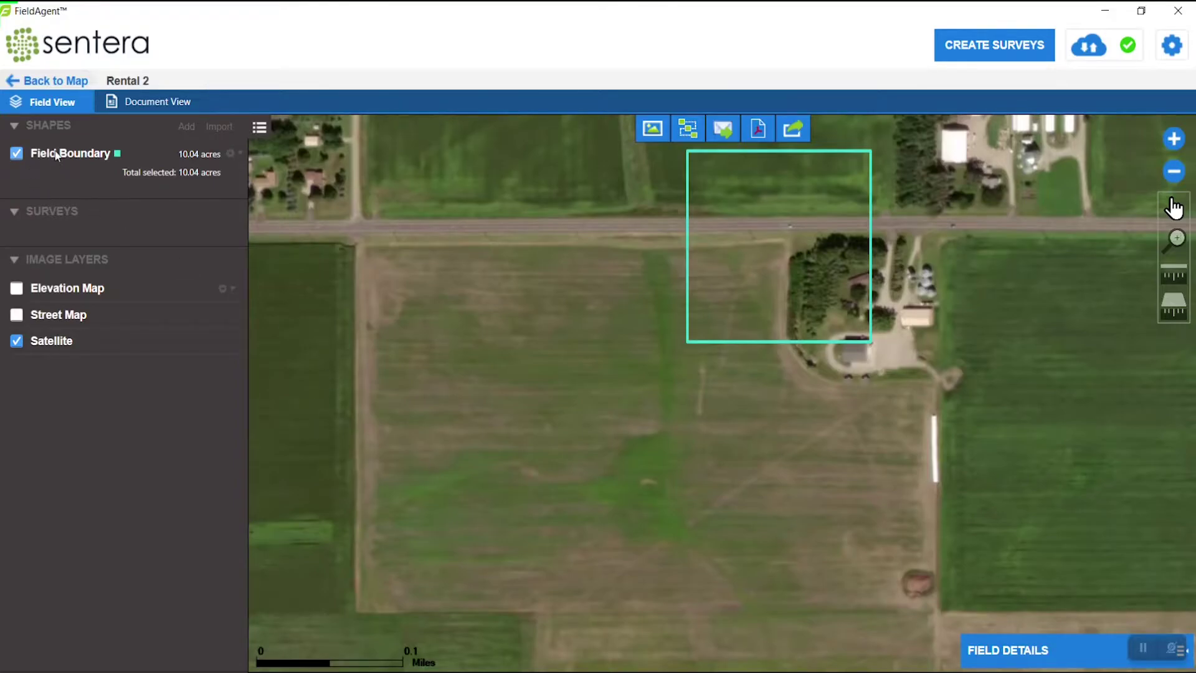
# Edit the boundary shape, moving the square to the field's north-west corner and stretching it down
pyautogui.click(229, 154)
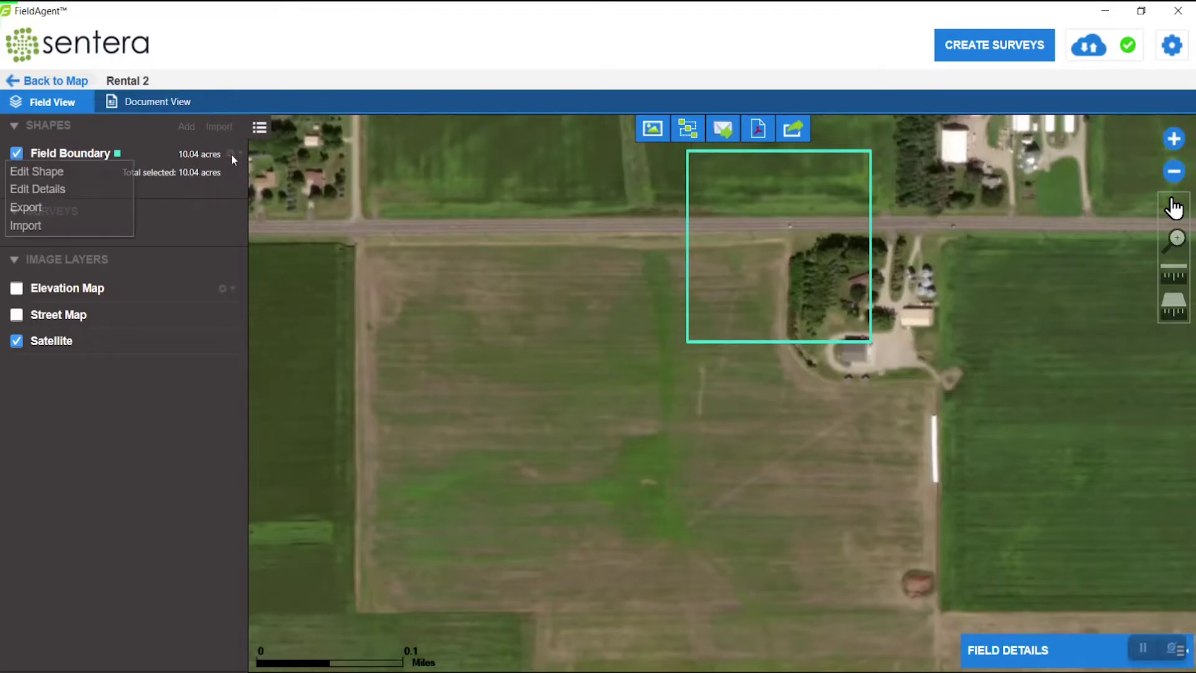
pyautogui.click(120, 175)
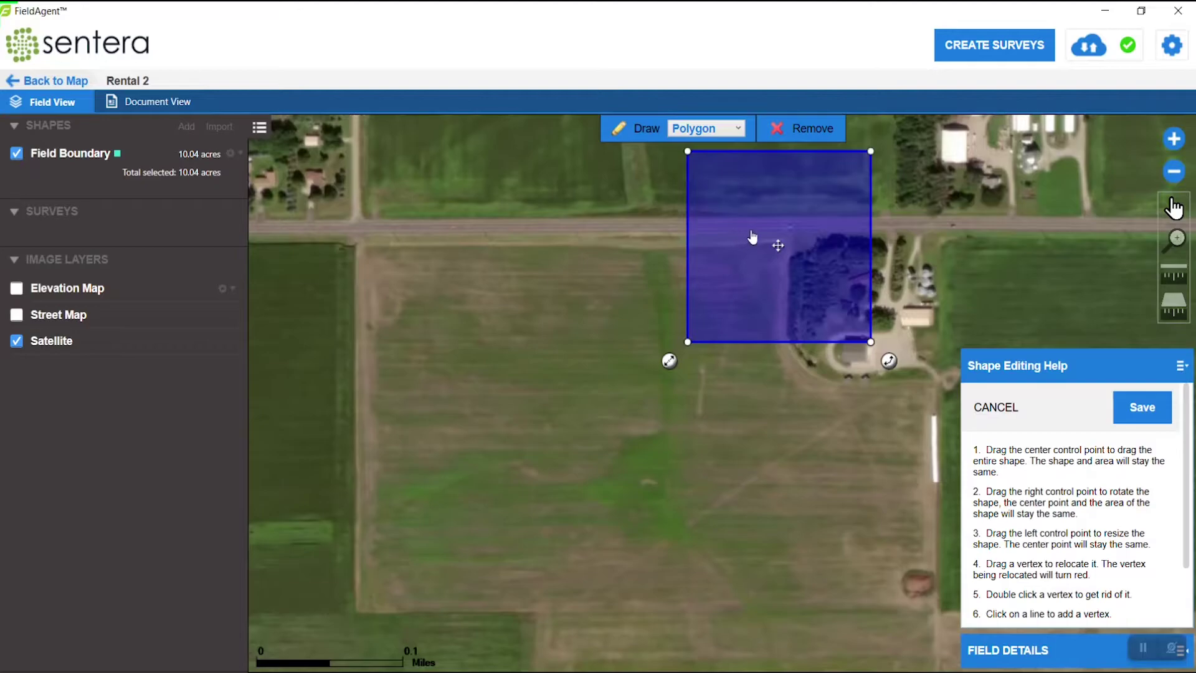
pyautogui.moveTo(780, 249); pyautogui.dragTo(447, 339)
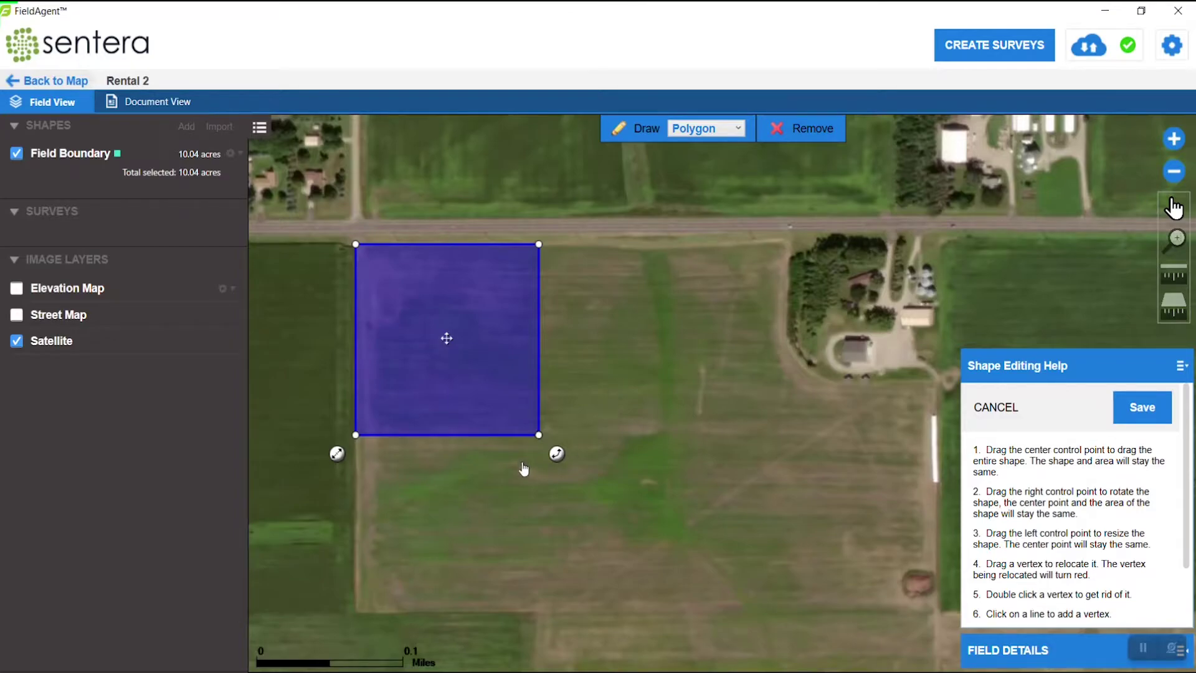
pyautogui.click(736, 130)
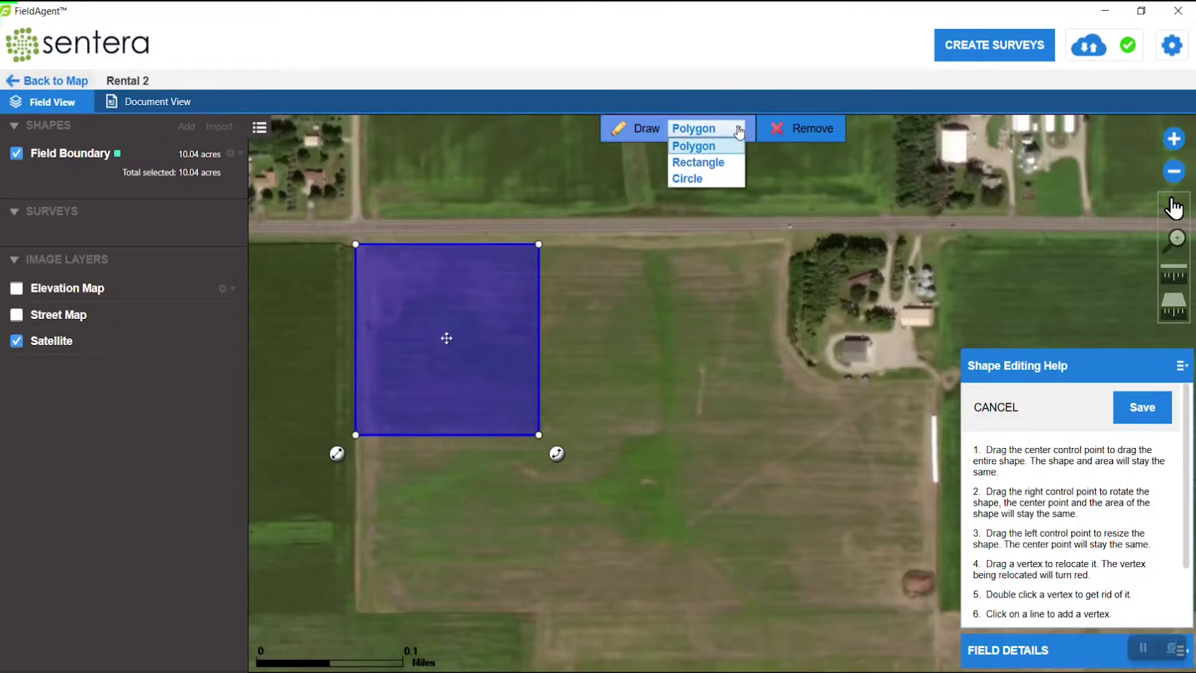
pyautogui.click(719, 180)
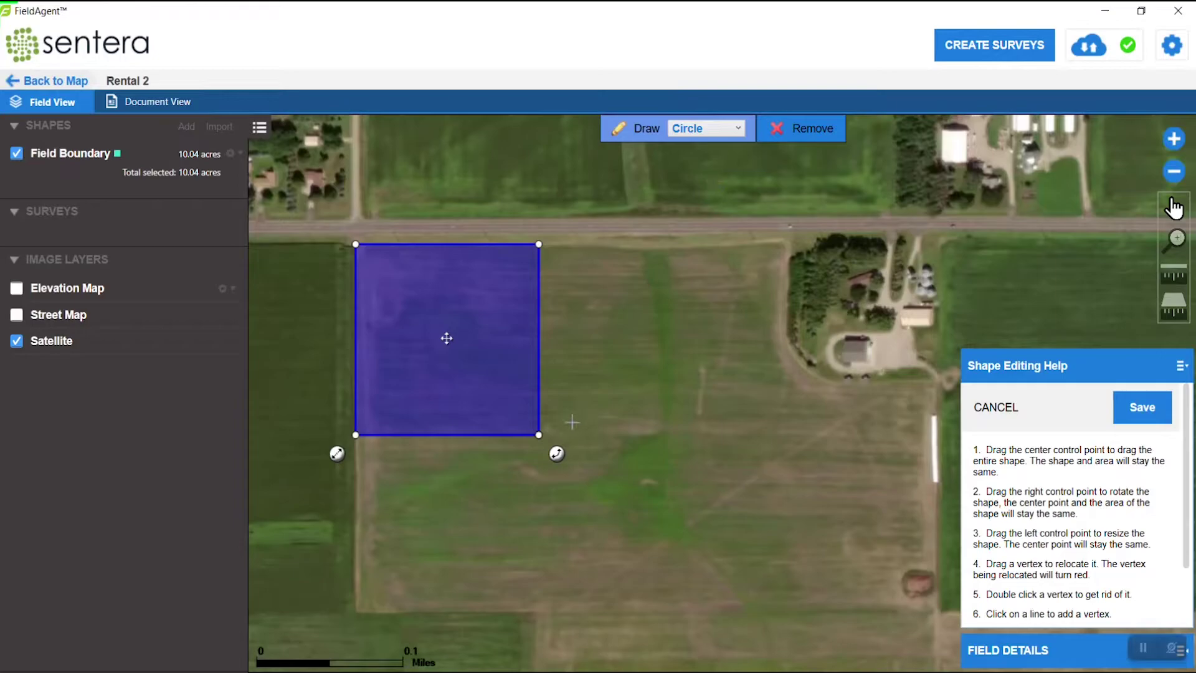
pyautogui.moveTo(540, 435); pyautogui.dragTo(641, 524)
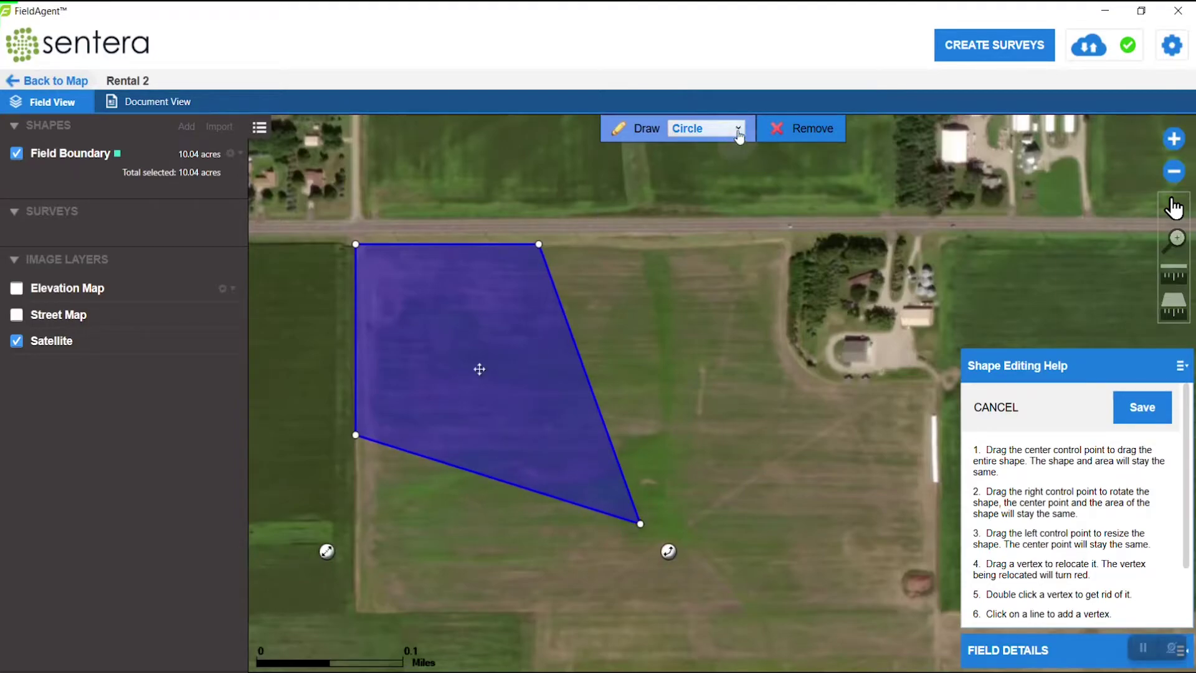
# With Draw set to Polygon, drag corners to the field edges and notch around the farmstead
pyautogui.click(707, 129)
pyautogui.click(722, 150)
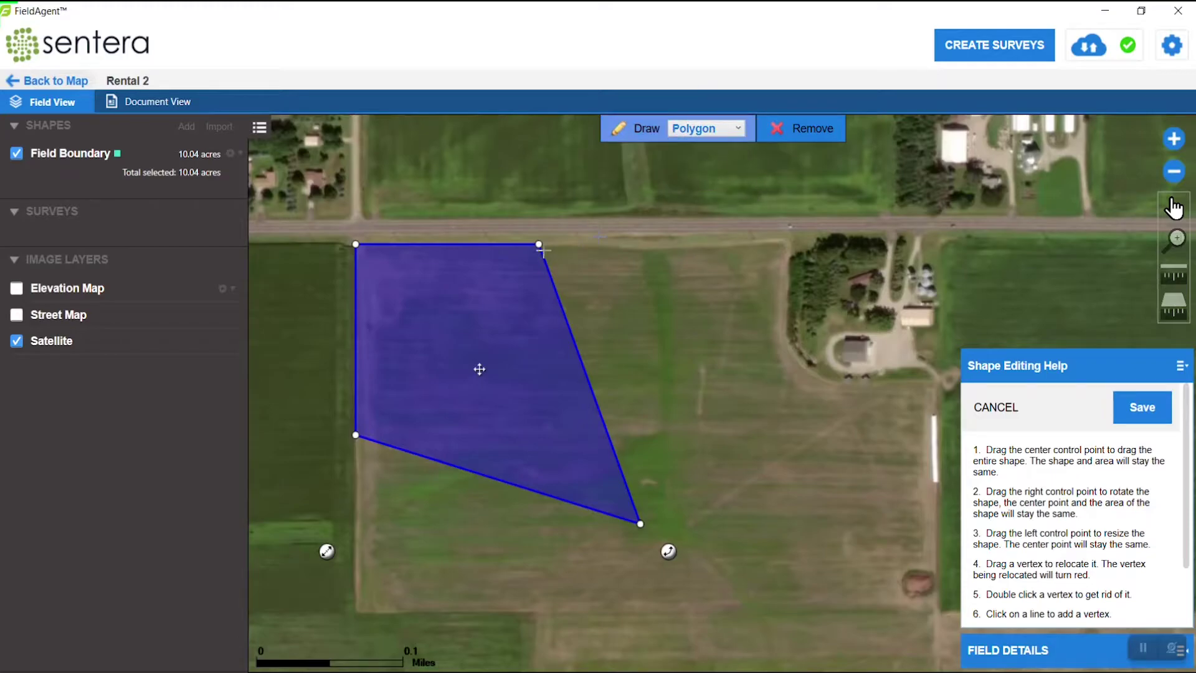
pyautogui.moveTo(539, 244); pyautogui.dragTo(783, 243)
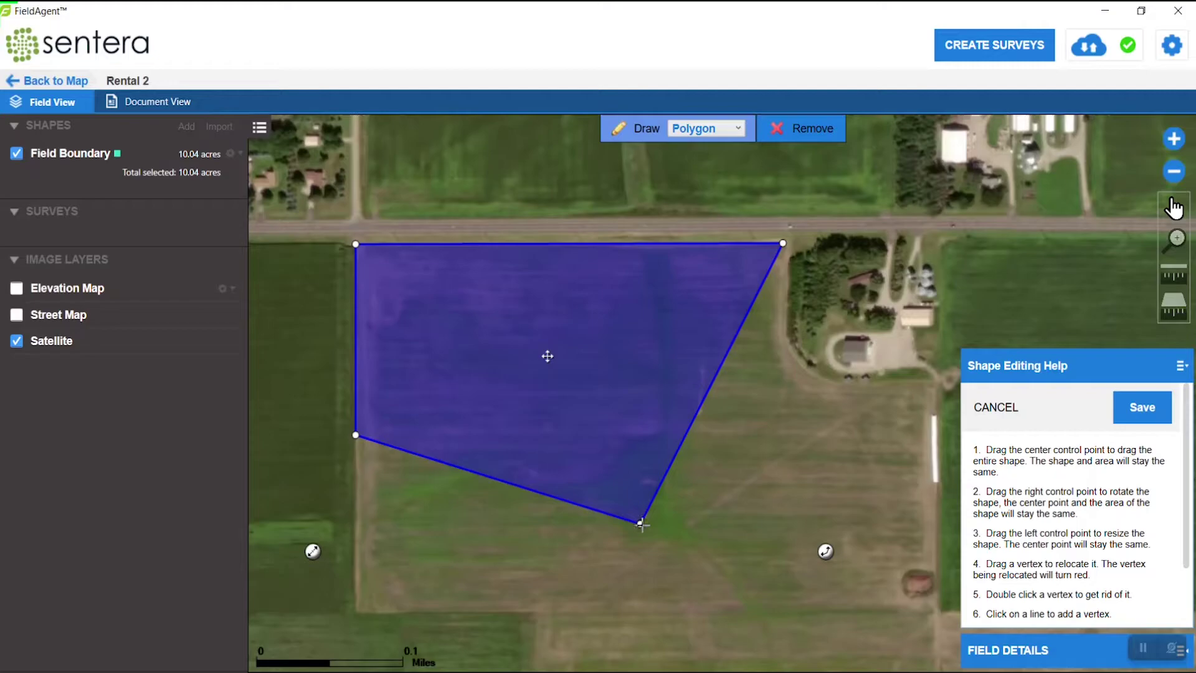
pyautogui.moveTo(640, 524); pyautogui.dragTo(943, 608)
pyautogui.moveTo(356, 432); pyautogui.dragTo(357, 611)
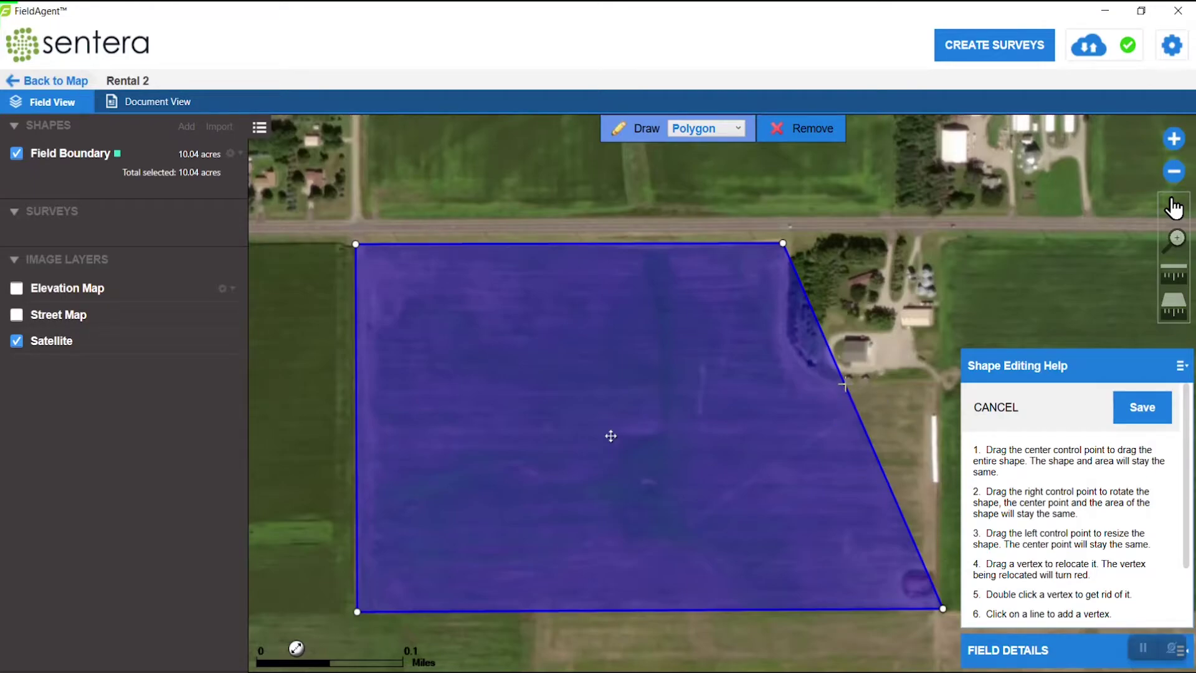
pyautogui.moveTo(845, 385)
pyautogui.mouseDown()
pyautogui.moveTo(897, 399)
pyautogui.moveTo(938, 384)
pyautogui.moveTo(842, 389)
pyautogui.mouseUp()
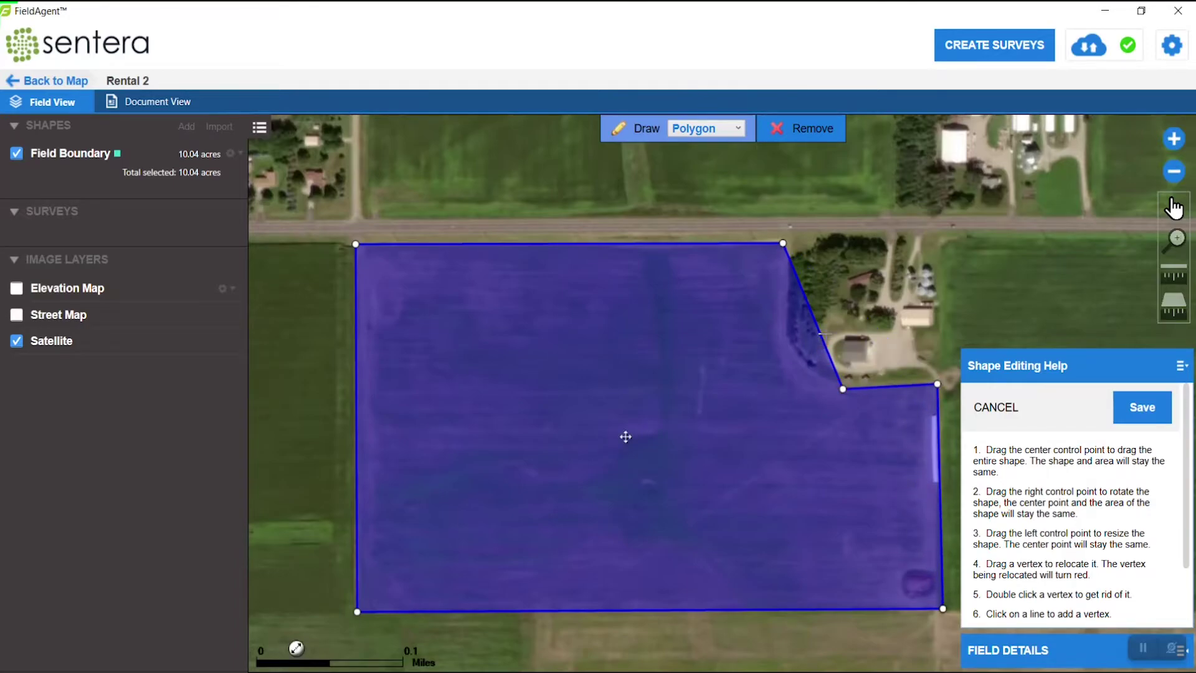
pyautogui.moveTo(817, 333); pyautogui.dragTo(788, 356)
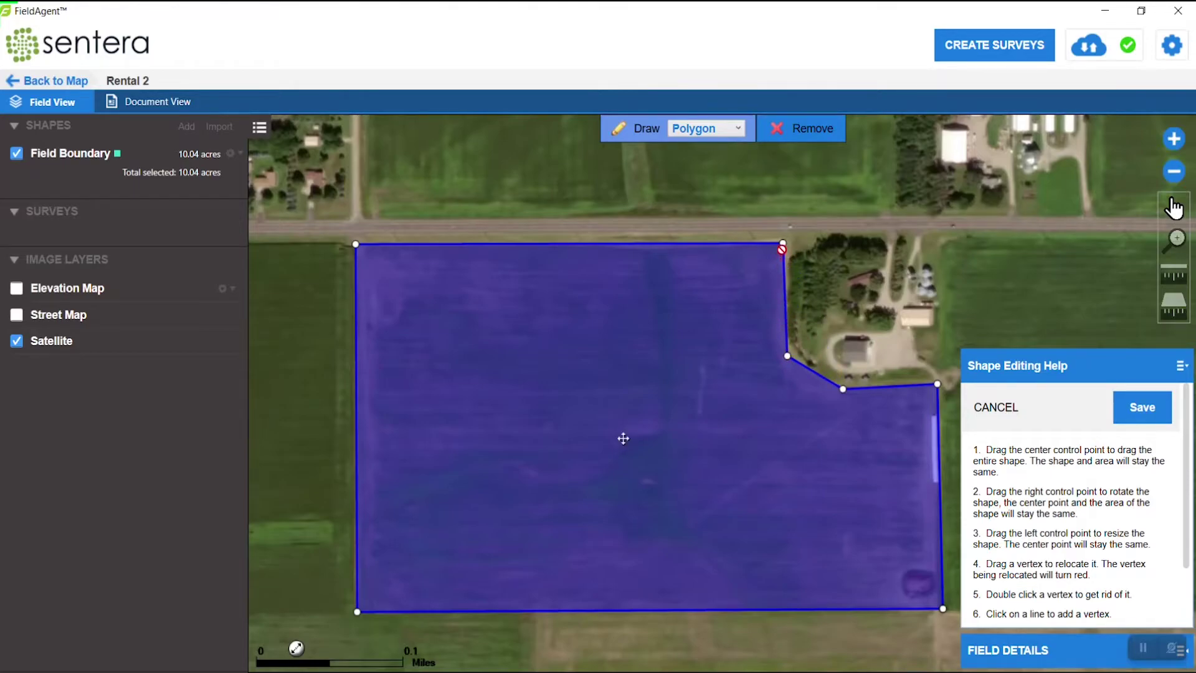
pyautogui.moveTo(782, 244); pyautogui.dragTo(786, 244)
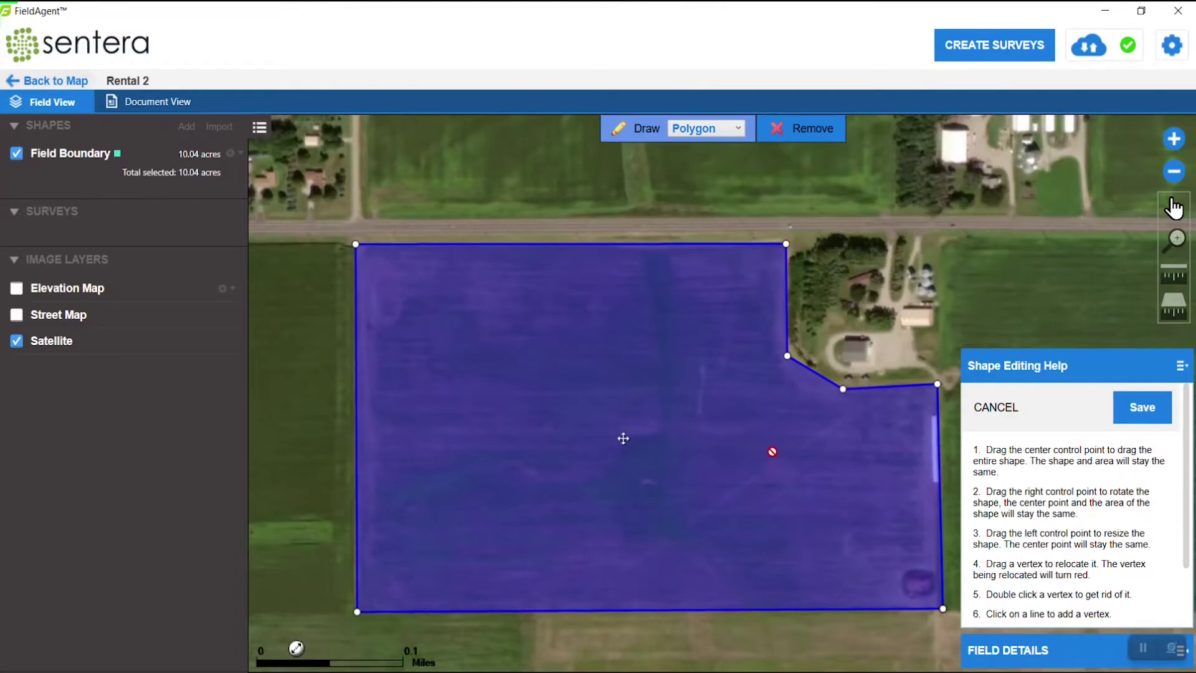
# Save the traced 55.37-acre boundary and pan and zoom out around the field
pyautogui.click(1150, 410)
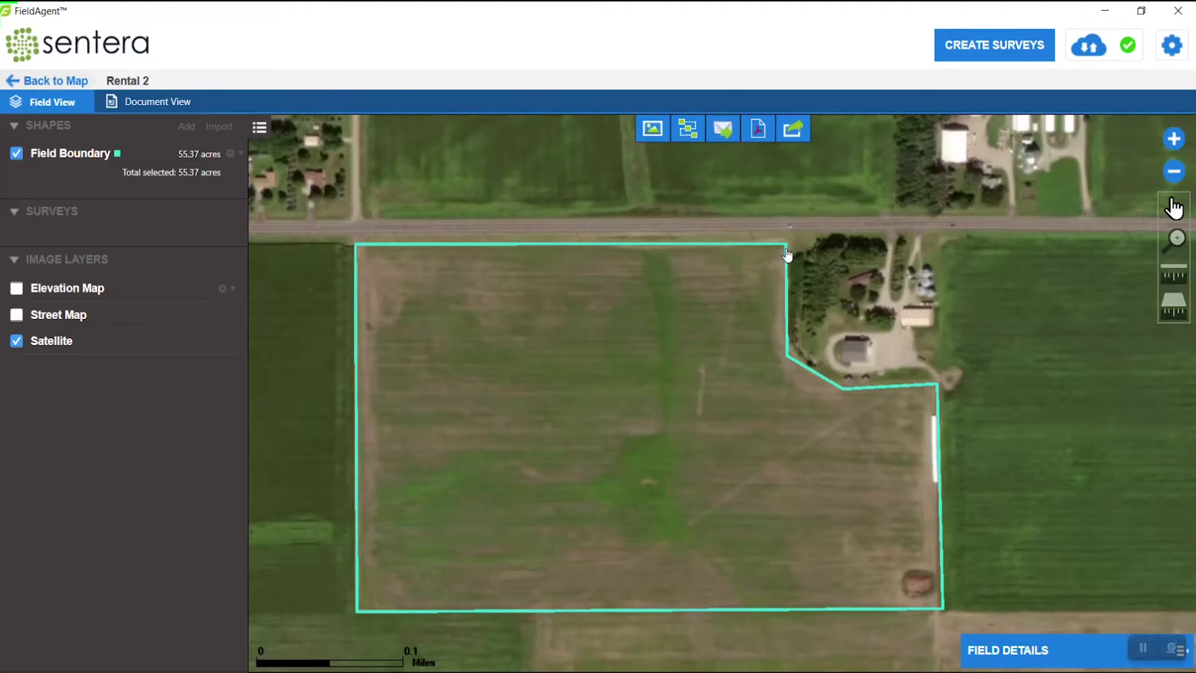
pyautogui.moveTo(1009, 459); pyautogui.dragTo(764, 498)
pyautogui.scroll(-1, 896, 463)
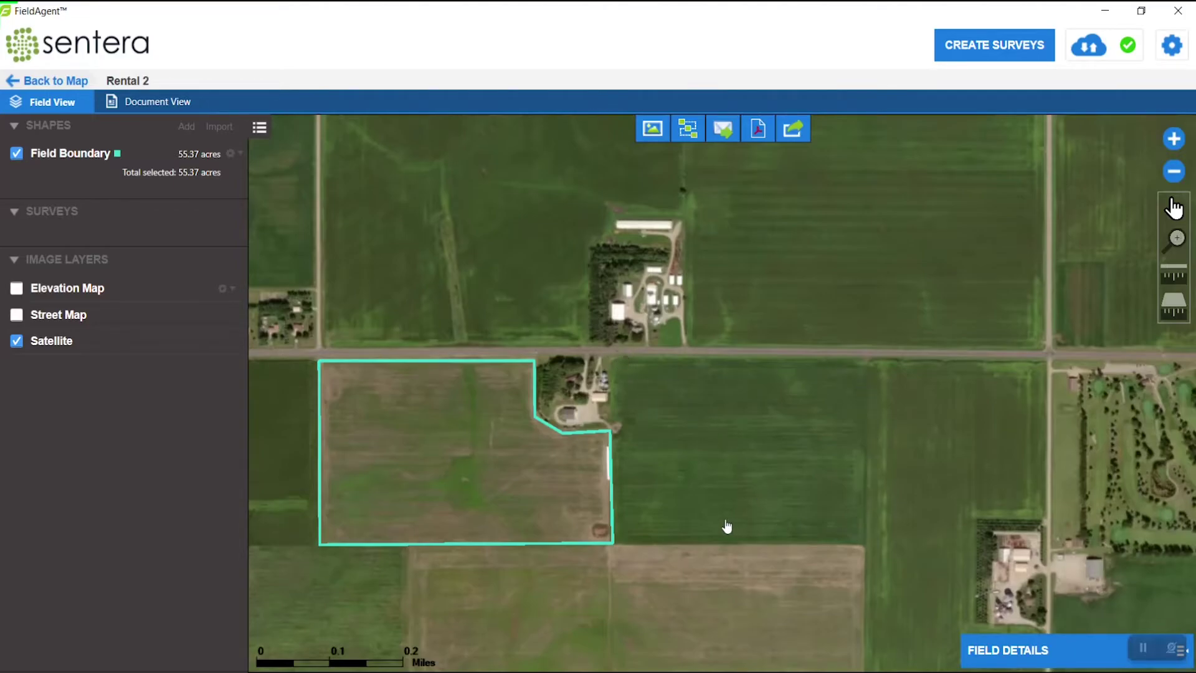
# Add a rectangle over the field east of the farmstead and save, totalling 105.77 acres
pyautogui.click(232, 154)
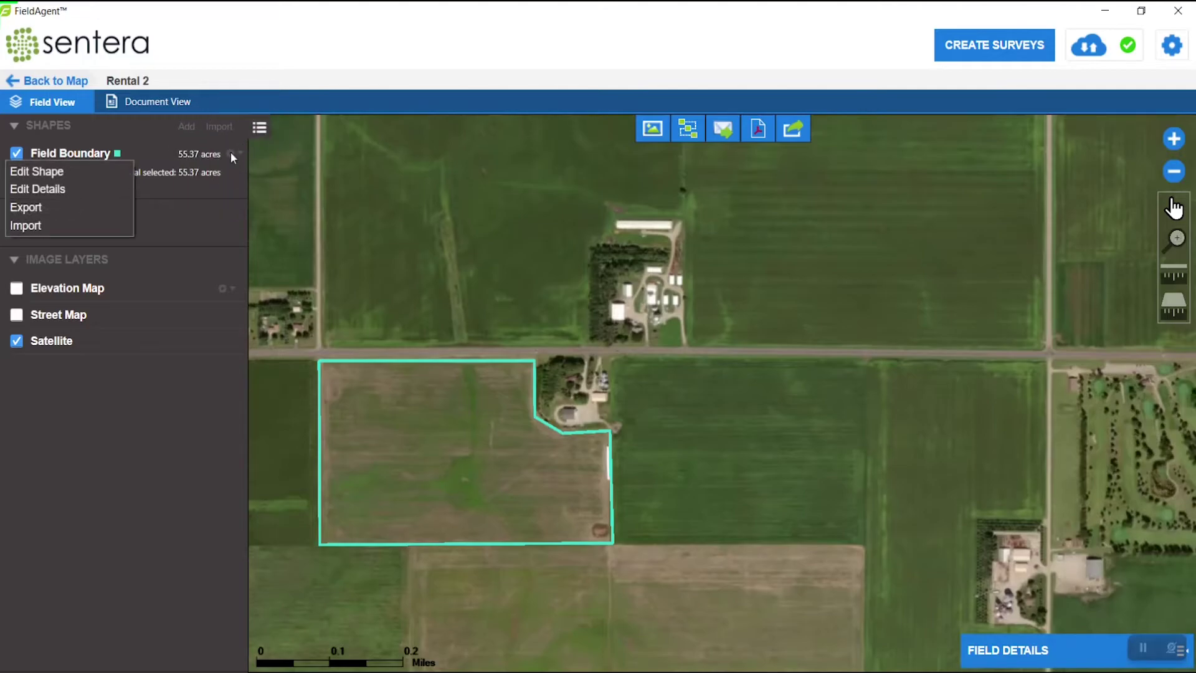
pyautogui.click(102, 165)
pyautogui.click(737, 127)
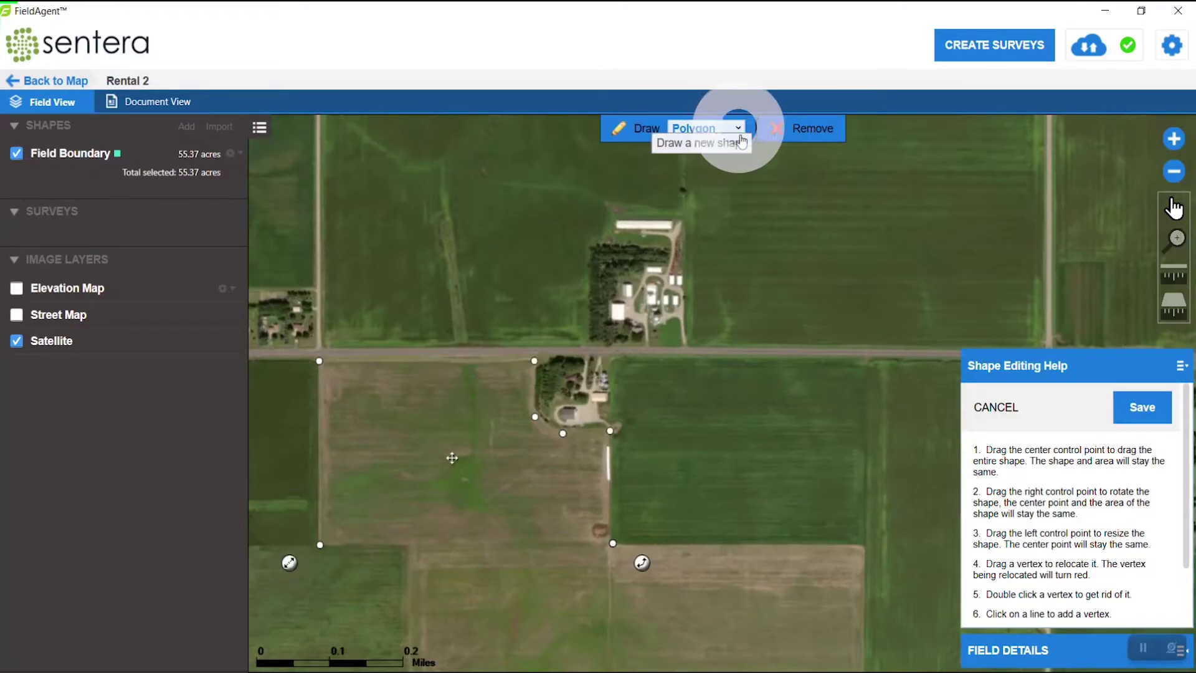
pyautogui.click(718, 163)
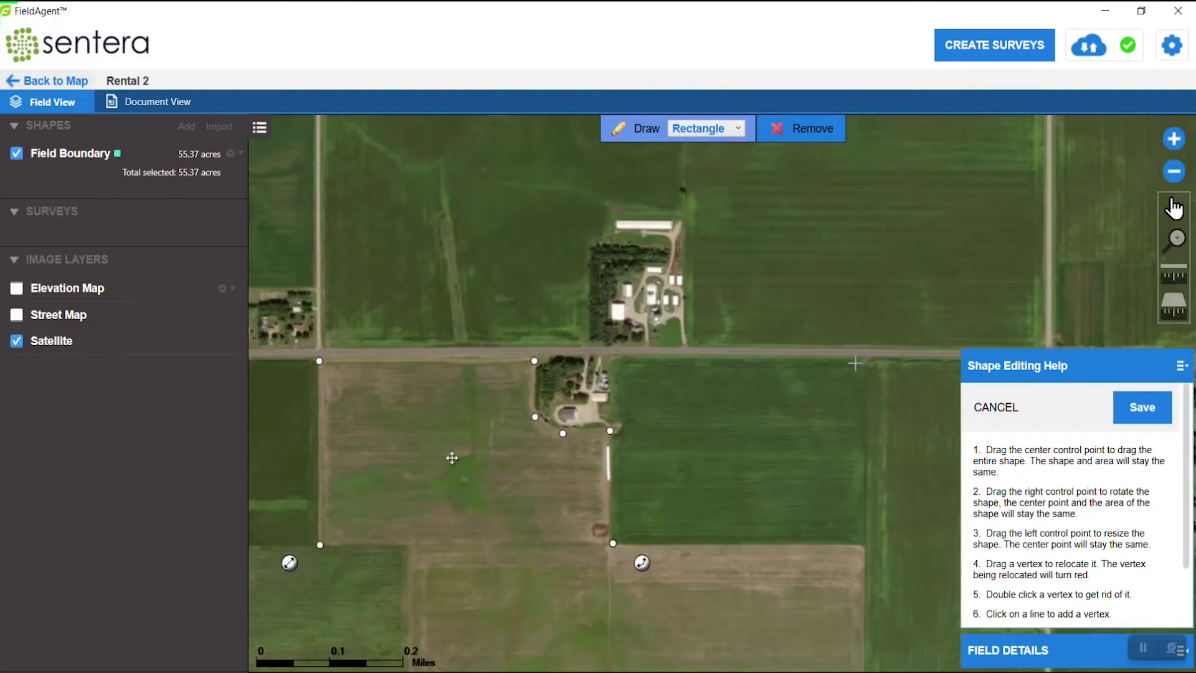
pyautogui.moveTo(864, 367); pyautogui.dragTo(618, 546)
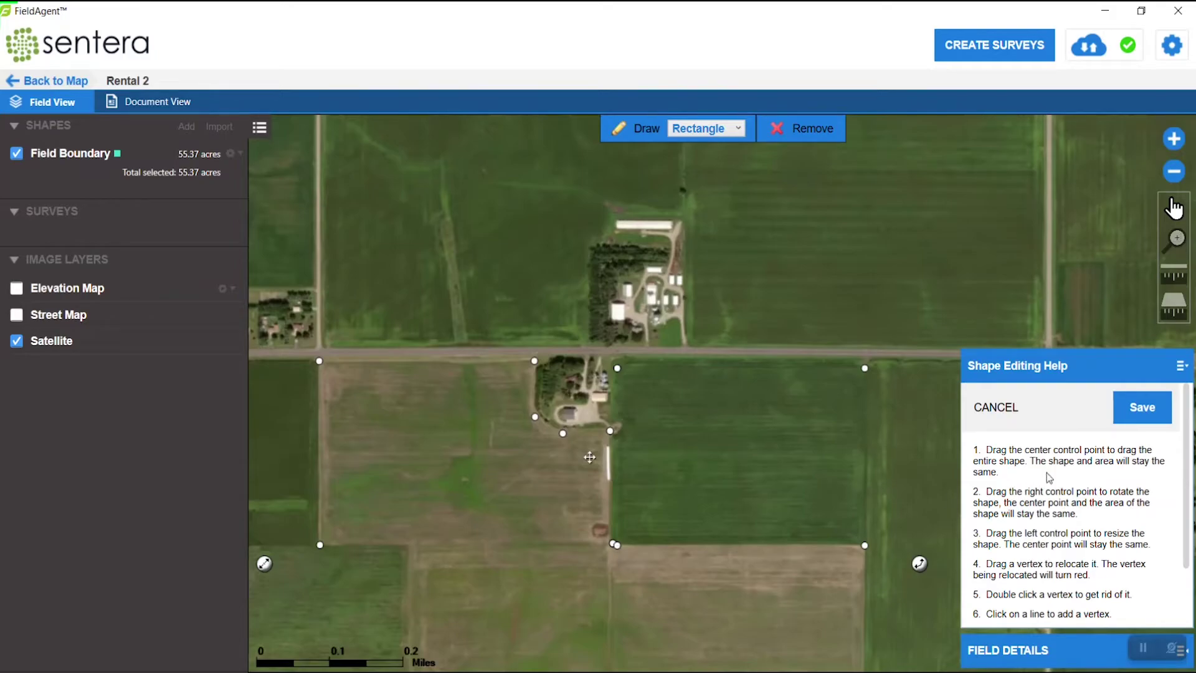
pyautogui.click(1153, 405)
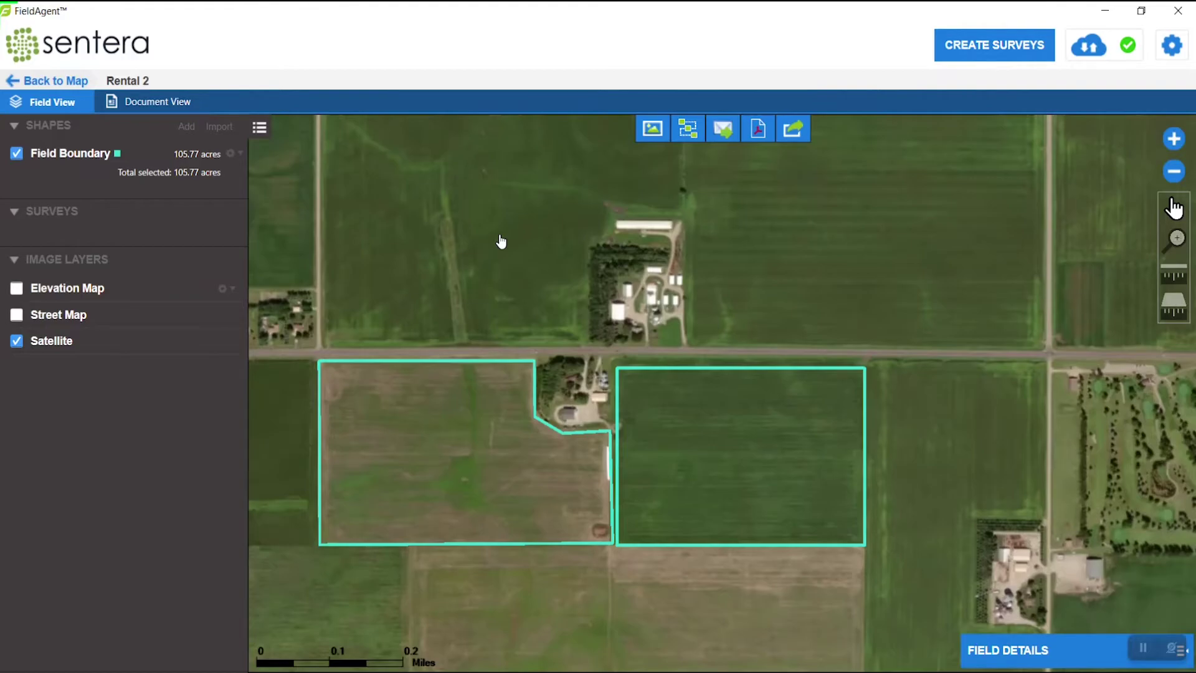
# Remove the eastern rectangle from the Field Boundary and save, returning to 55.37 acres
pyautogui.click(230, 154)
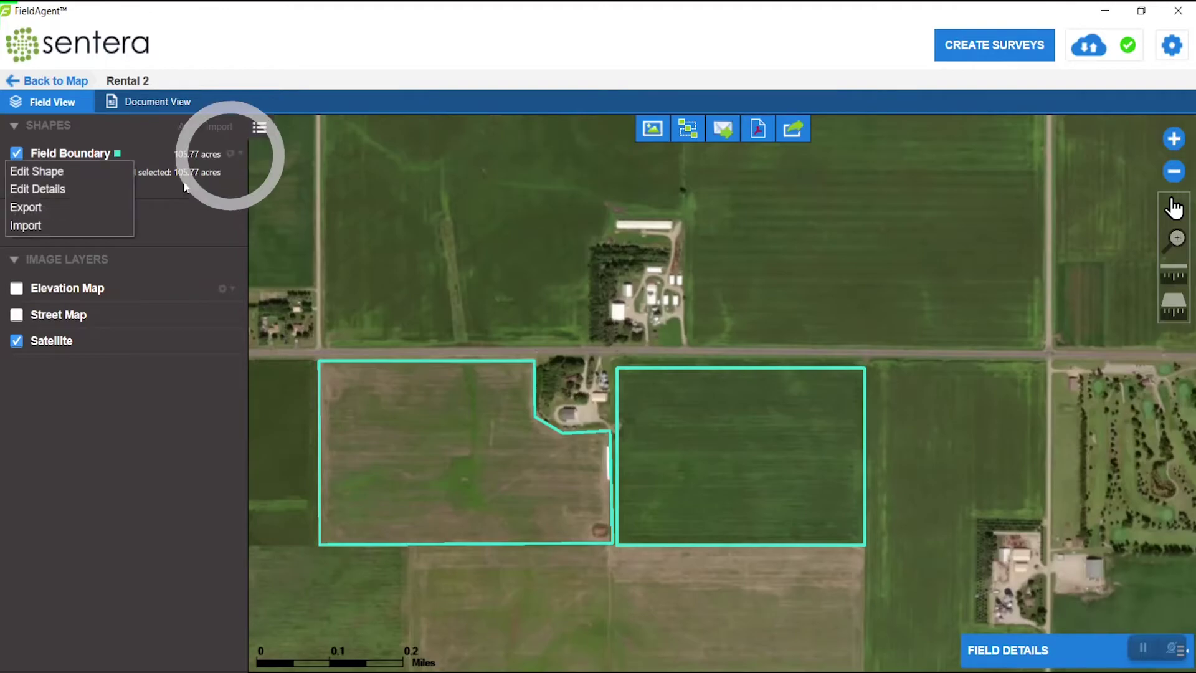
pyautogui.click(123, 177)
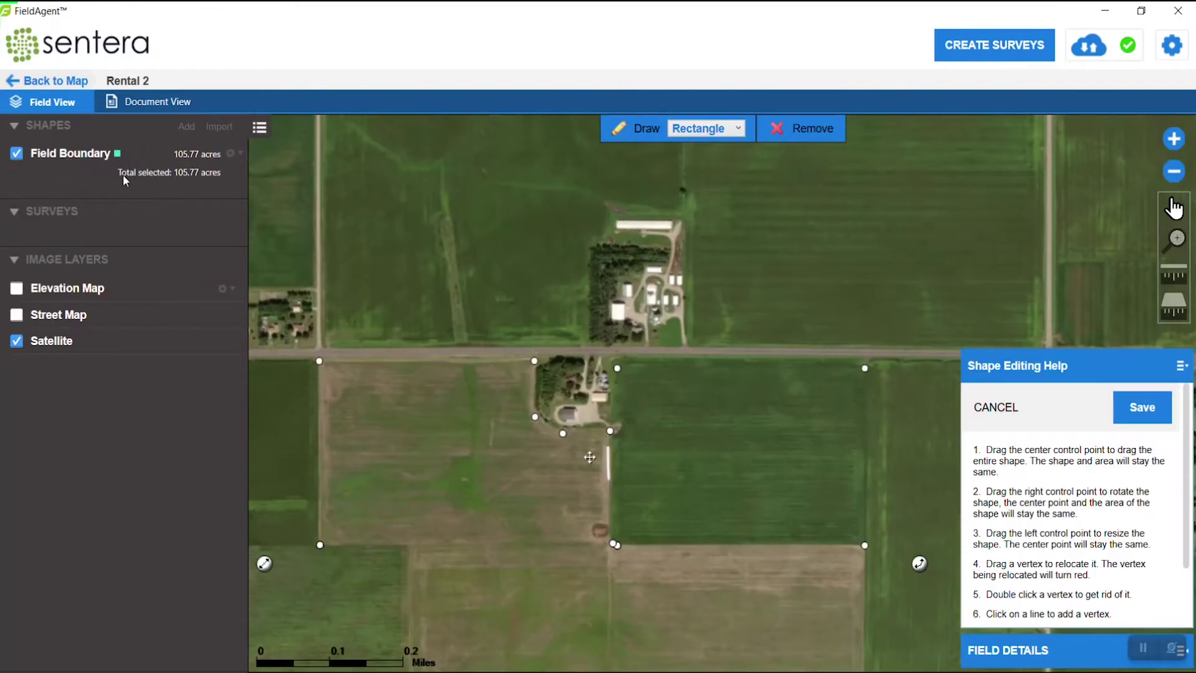
pyautogui.click(826, 131)
pyautogui.click(778, 434)
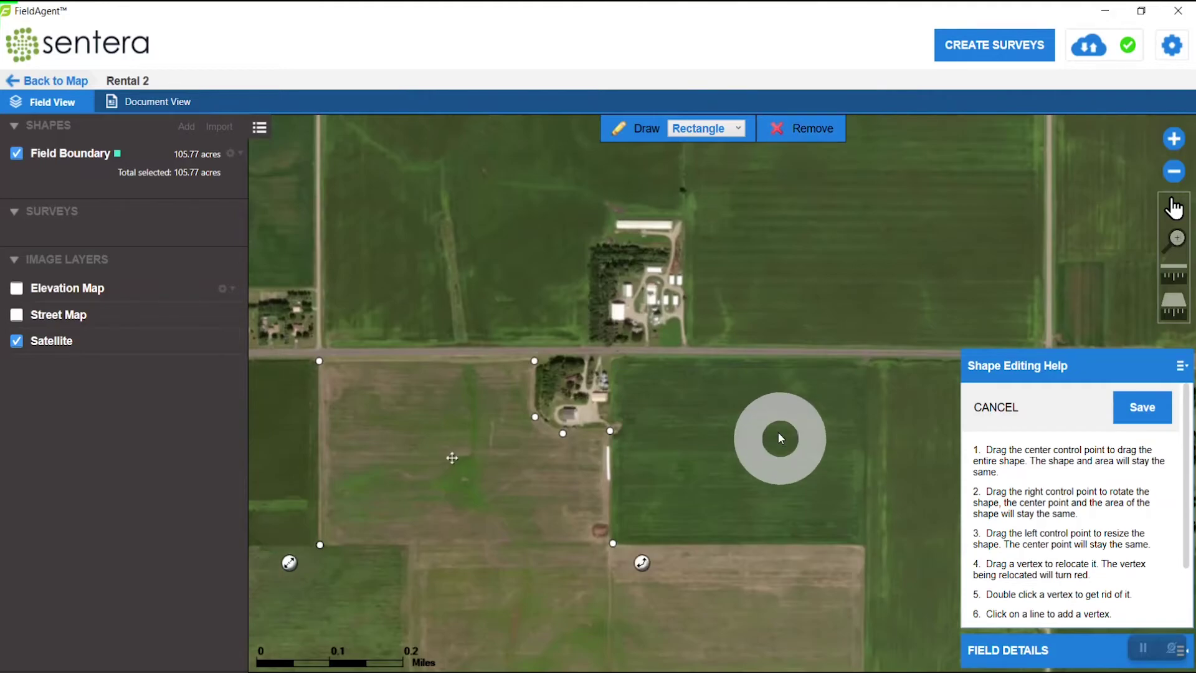
pyautogui.click(1145, 407)
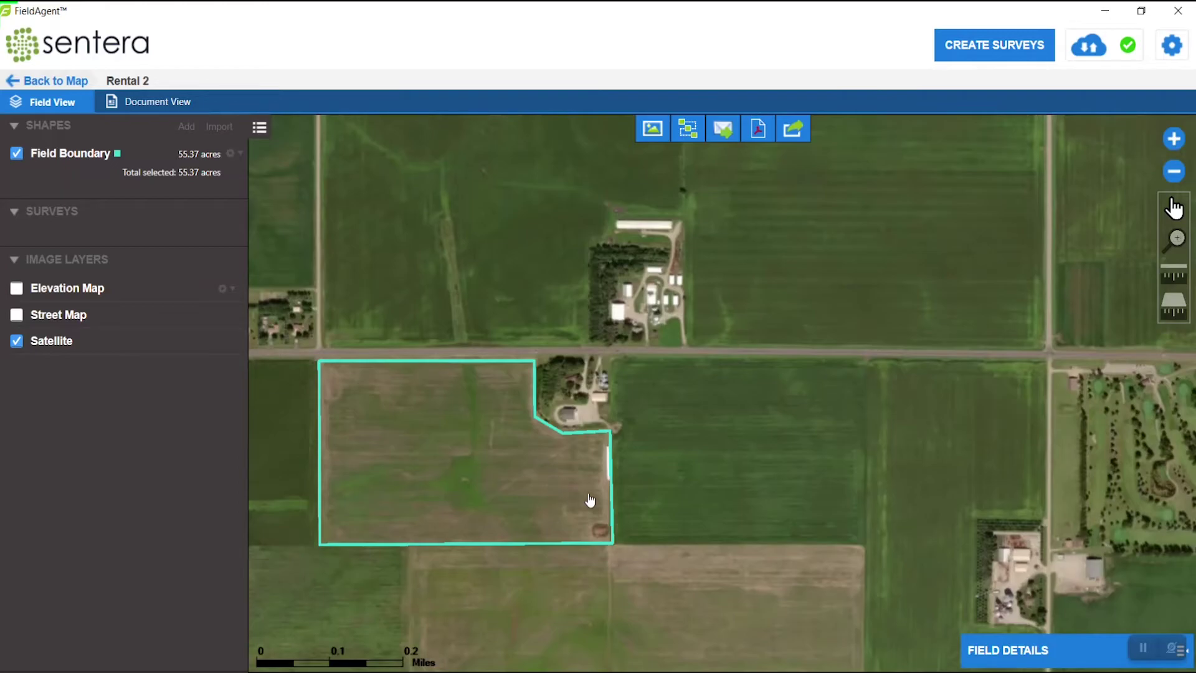
# Zoom in and draw a new circle shape over the dark patch near the south-east corner
pyautogui.scroll(1, 592, 499)
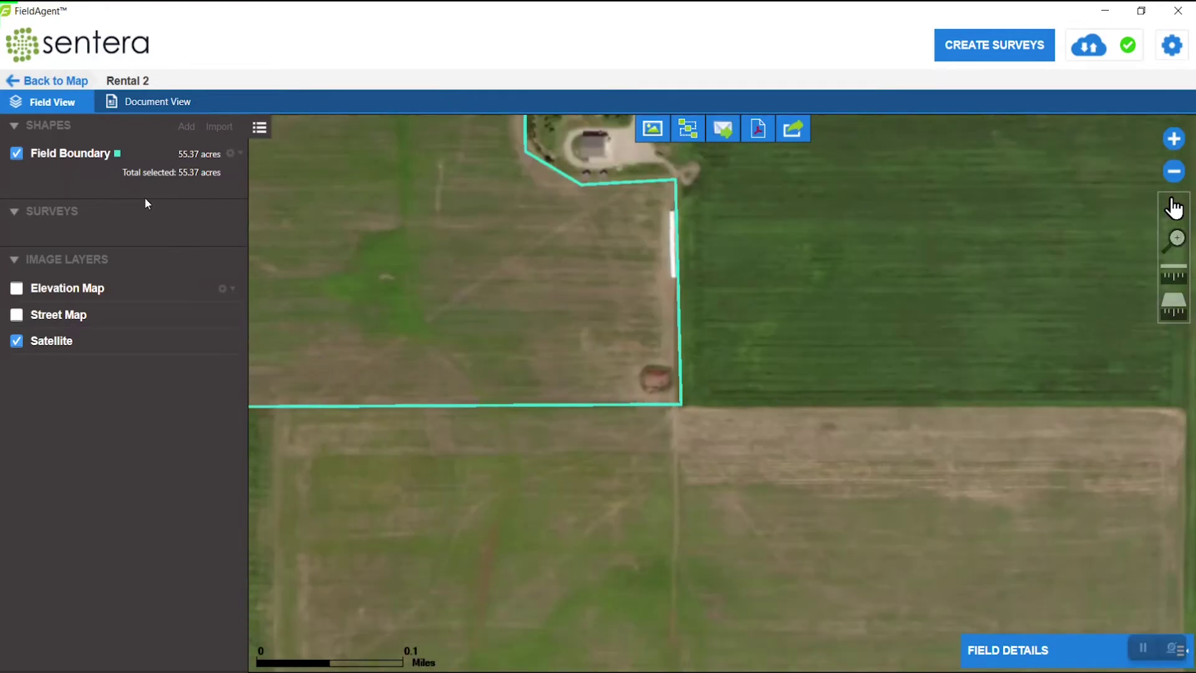
pyautogui.click(185, 127)
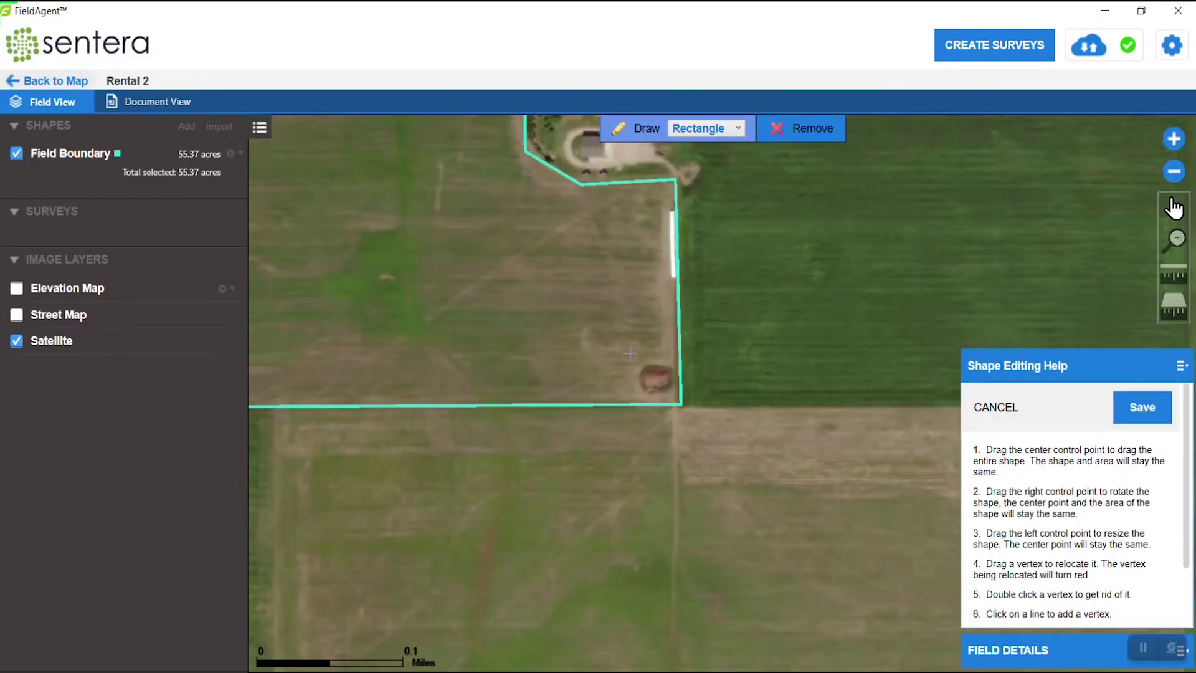
pyautogui.click(735, 129)
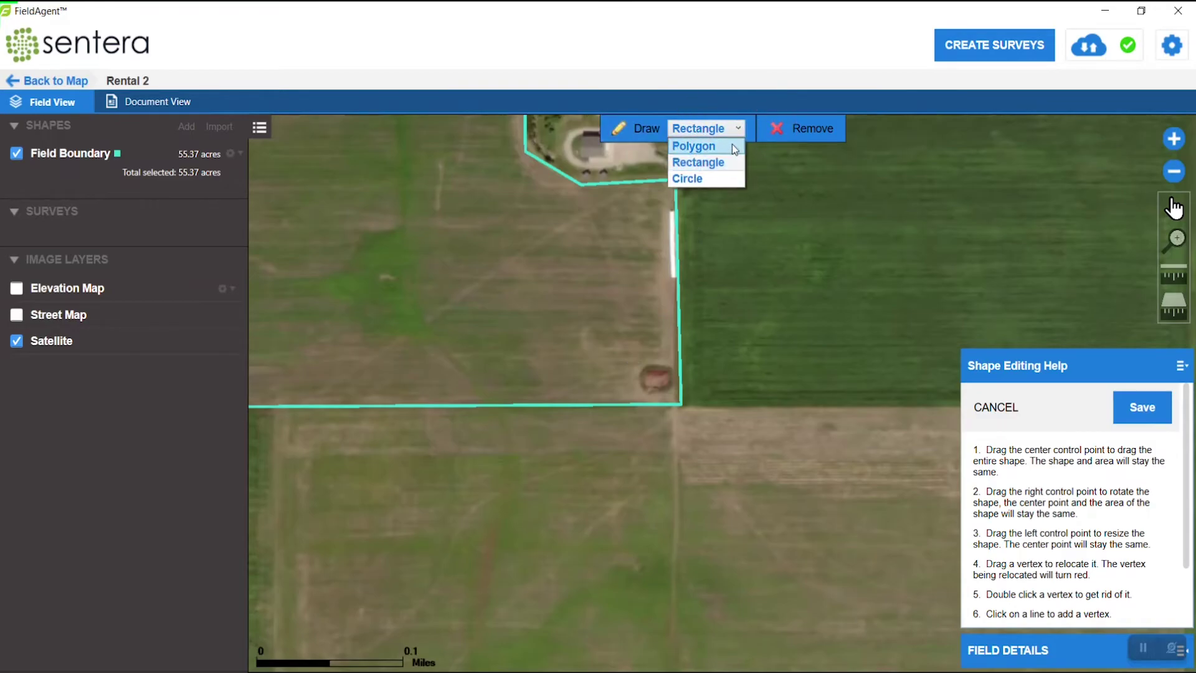
pyautogui.click(715, 173)
pyautogui.moveTo(634, 362)
pyautogui.mouseDown()
pyautogui.moveTo(659, 379)
pyautogui.moveTo(647, 367)
pyautogui.mouseUp()
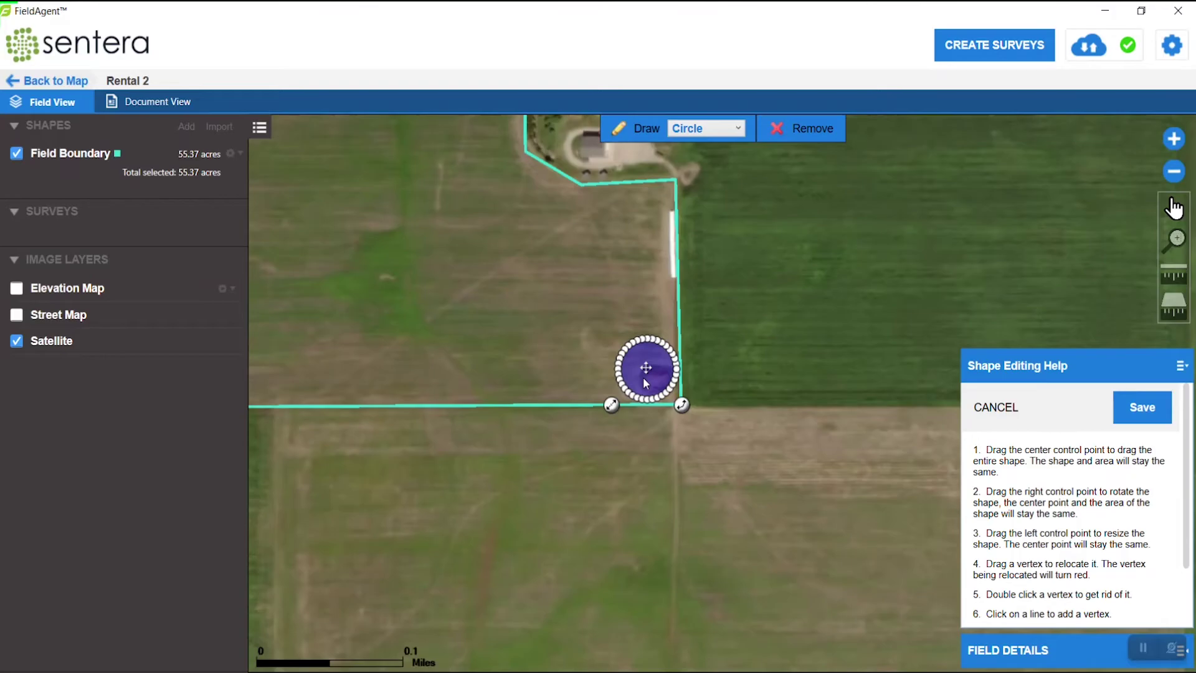
# Save the circle as a yellow 0.80-acre shape named 'Pond'
pyautogui.click(1143, 407)
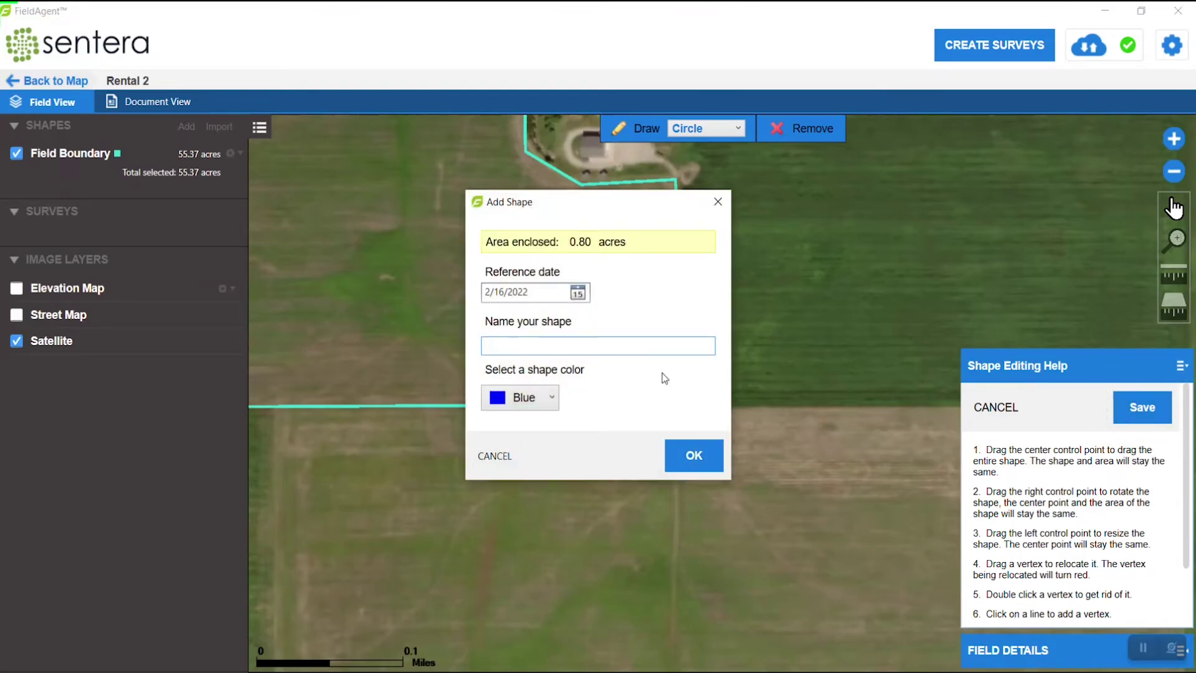
pyautogui.write('Pond')
pyautogui.click(552, 397)
pyautogui.scroll(-3, 546, 518)
pyautogui.moveTo(545, 518); pyautogui.dragTo(548, 616)
pyautogui.click(524, 567)
pyautogui.click(699, 461)
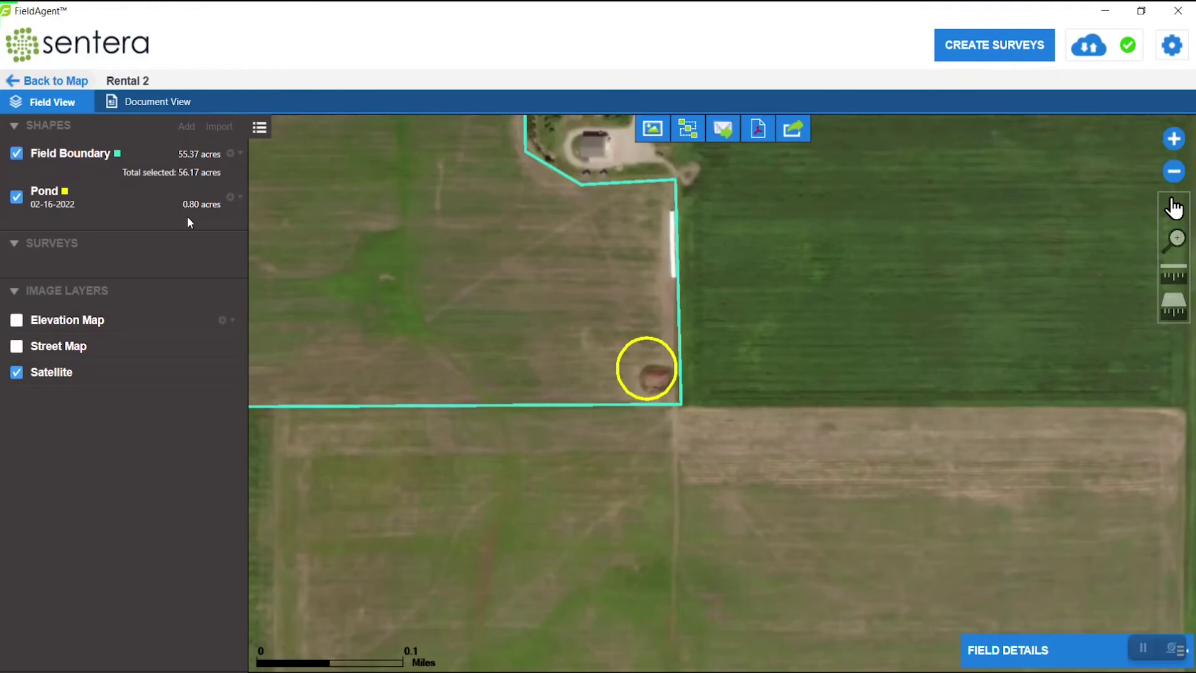
# Hide and reshow the Pond shape, then delete it and confirm
pyautogui.click(16, 196)
pyautogui.click(16, 198)
pyautogui.click(230, 198)
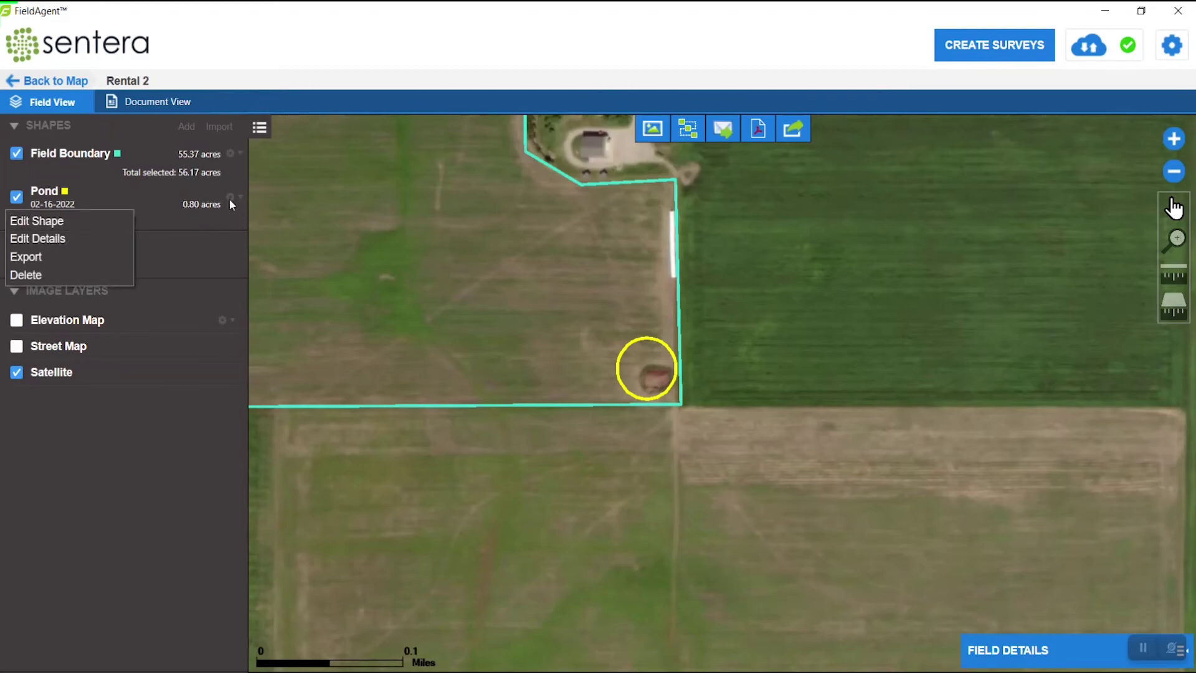
pyautogui.click(106, 272)
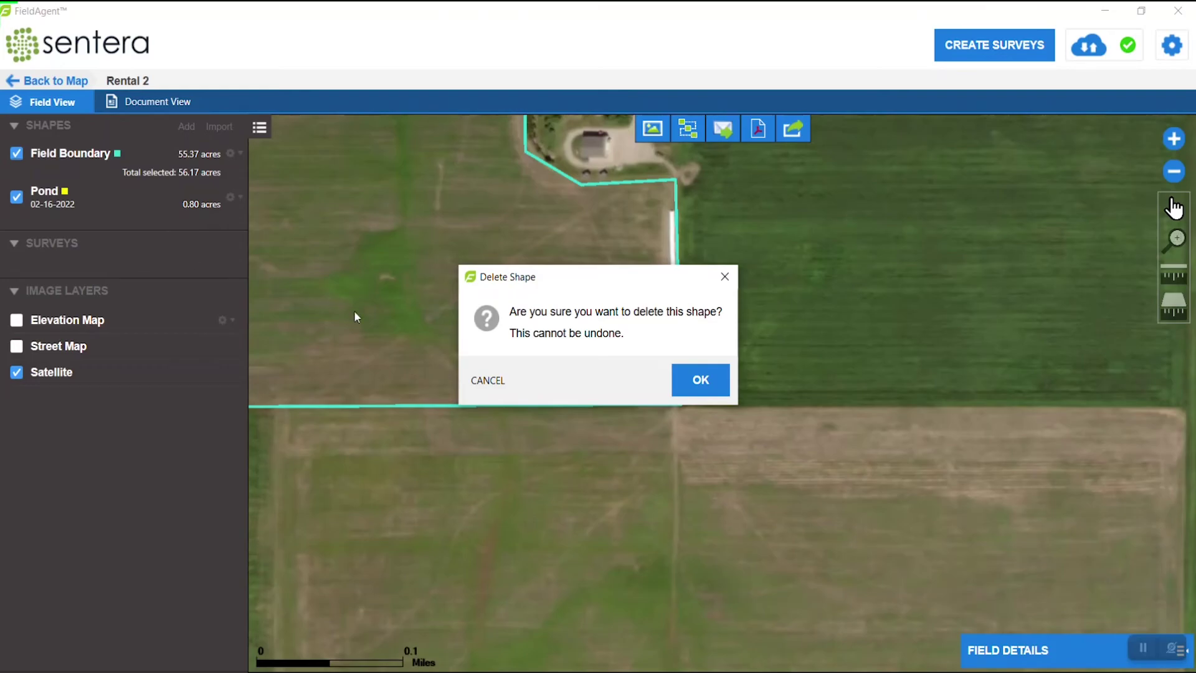
pyautogui.click(719, 378)
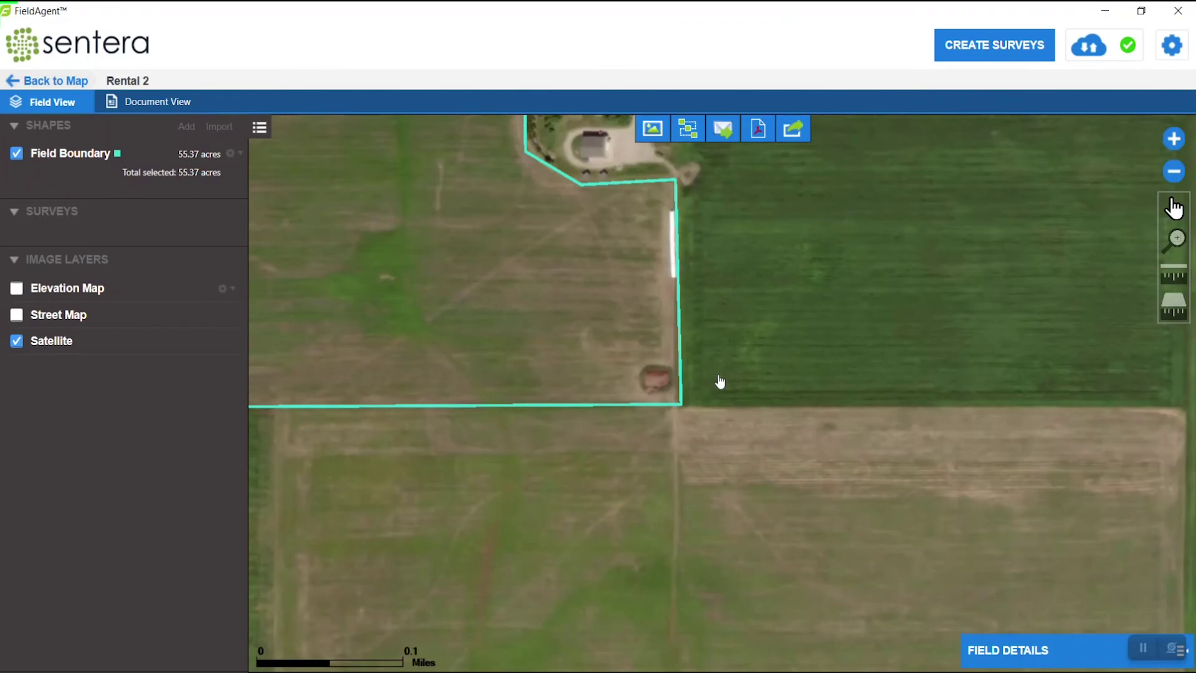